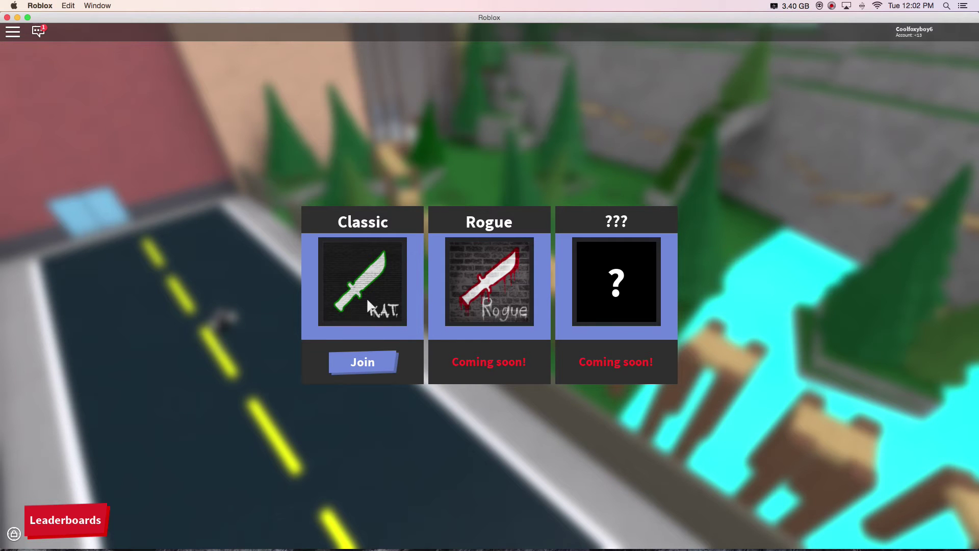
# - Join the Classic mode match from KAT's mode selection menu
pyautogui.click(373, 355)
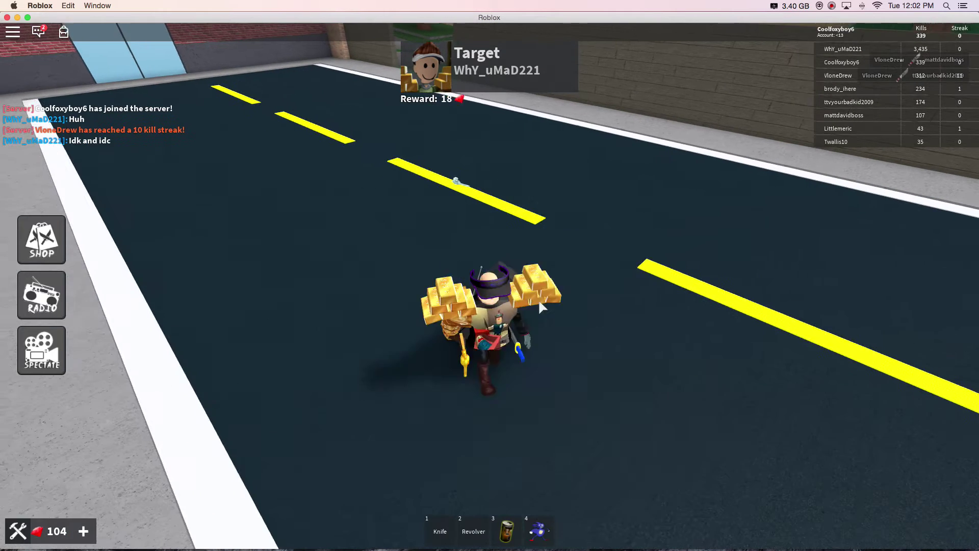
# - Walk into the building, equip the knife and stab the player in the hallway
pyautogui.moveTo(541, 308); pyautogui.dragTo(488, 284)
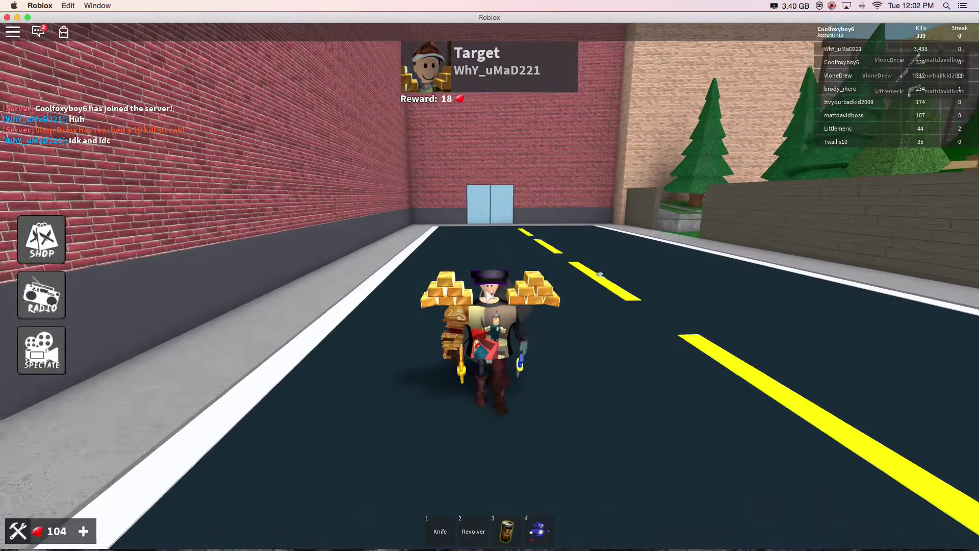
pyautogui.press('w')
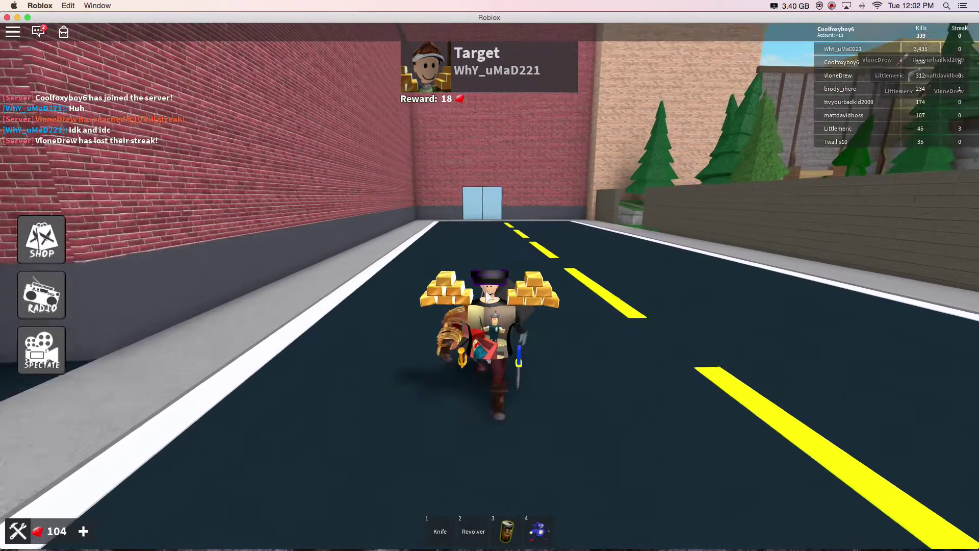
pyautogui.press('w')
pyautogui.press('a')
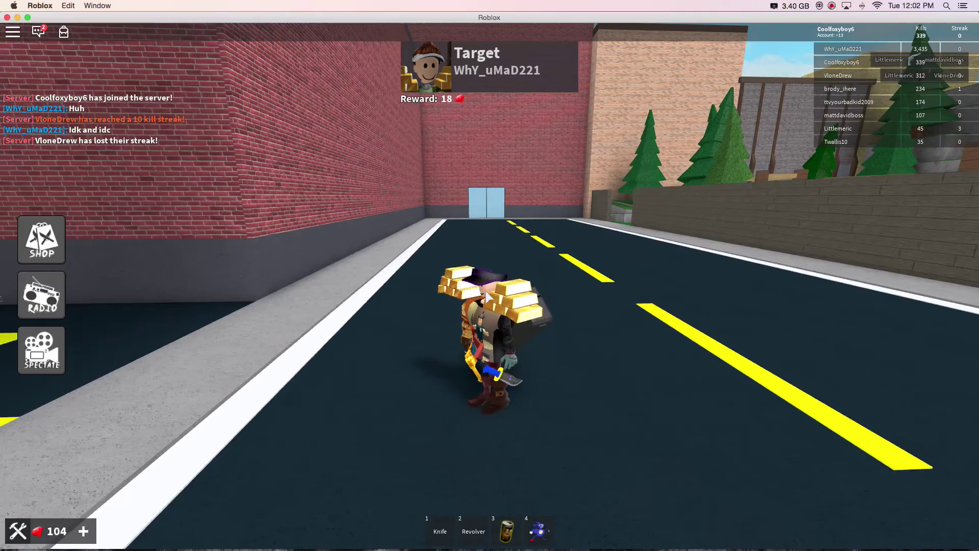
pyautogui.press('1')
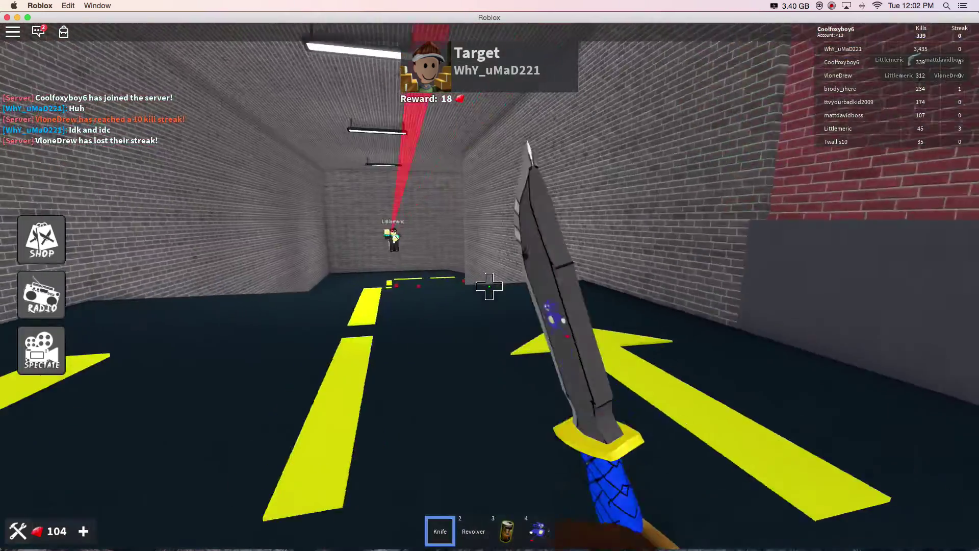
pyautogui.press('w')
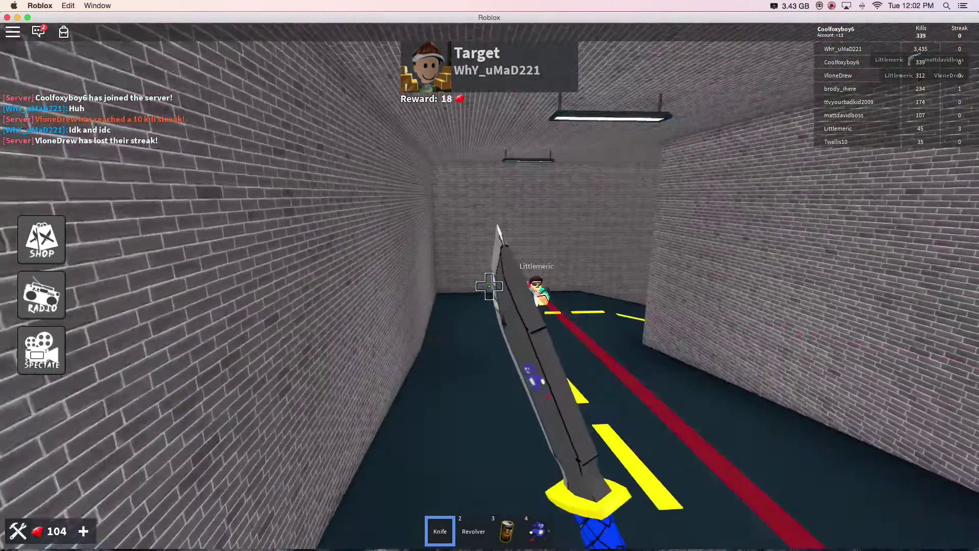
pyautogui.press('w')
pyautogui.click(489, 285)
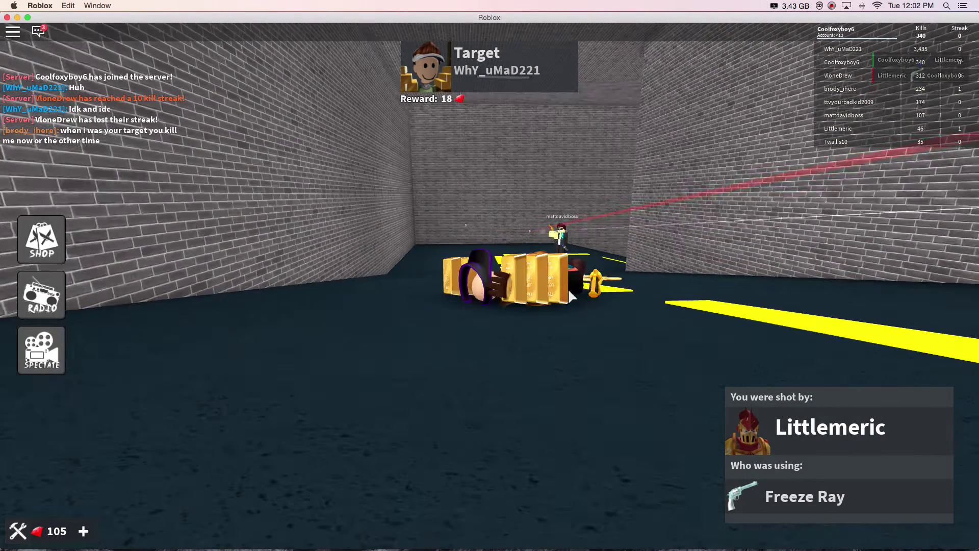
# - Leave the respawn room with the knife, throwing and swinging it down the corridor
pyautogui.press('w')
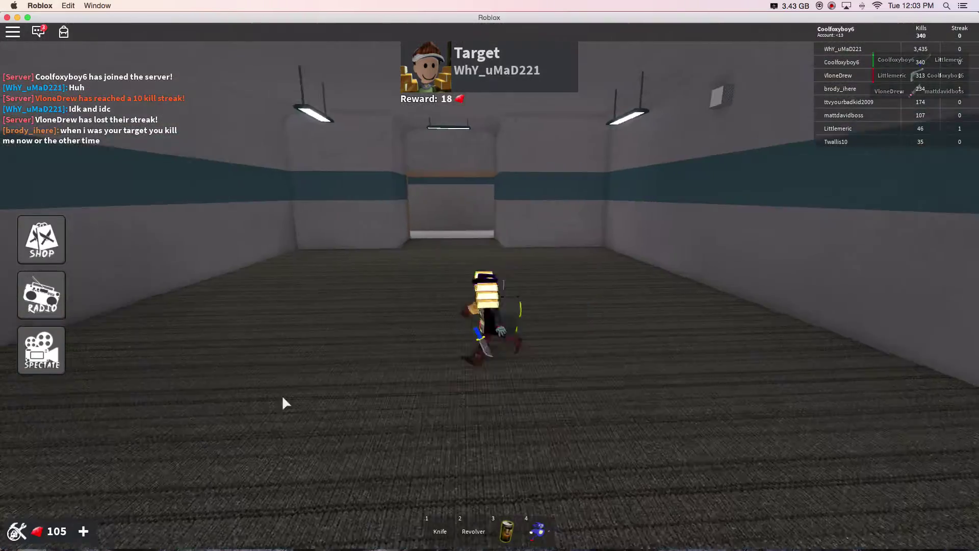
pyautogui.press('1')
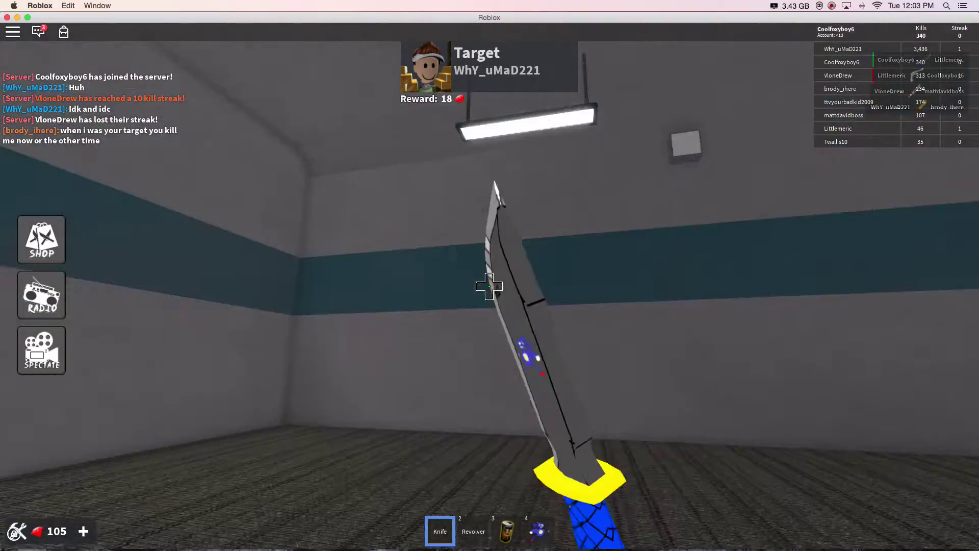
pyautogui.press('w')
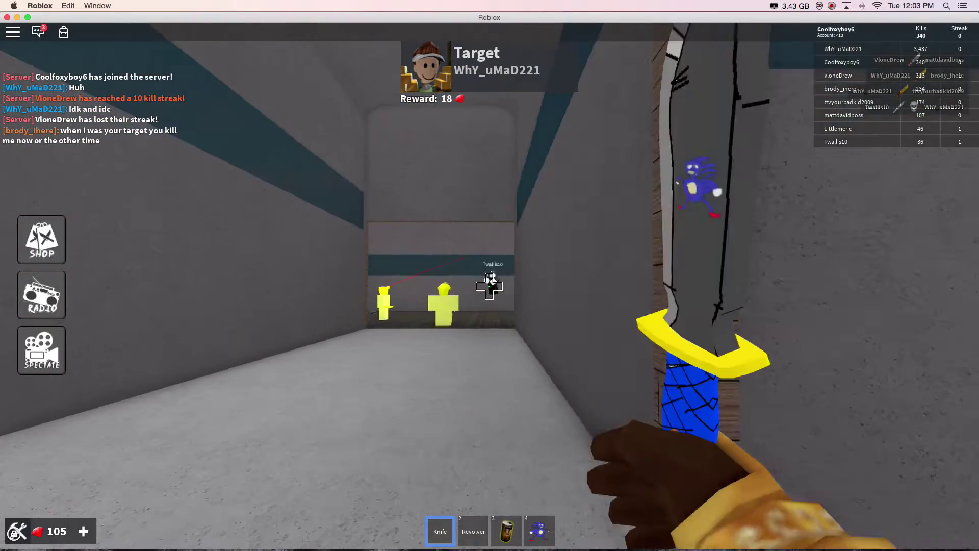
pyautogui.click(490, 287)
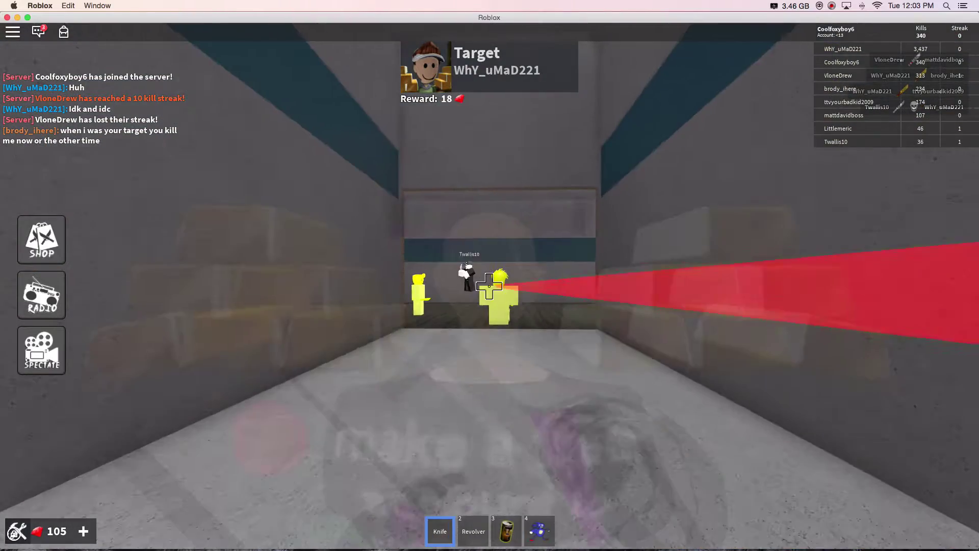
pyautogui.press('w')
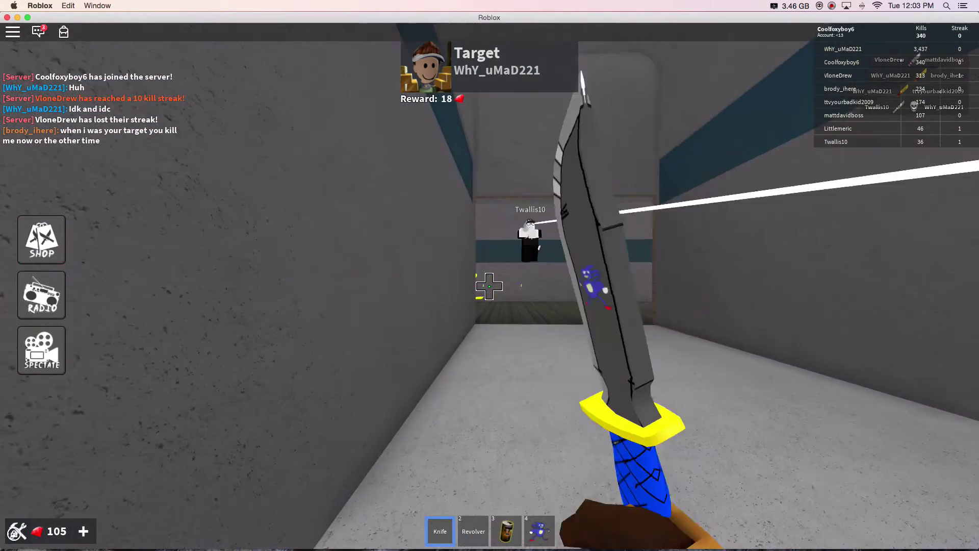
pyautogui.click(489, 287)
pyautogui.press('w')
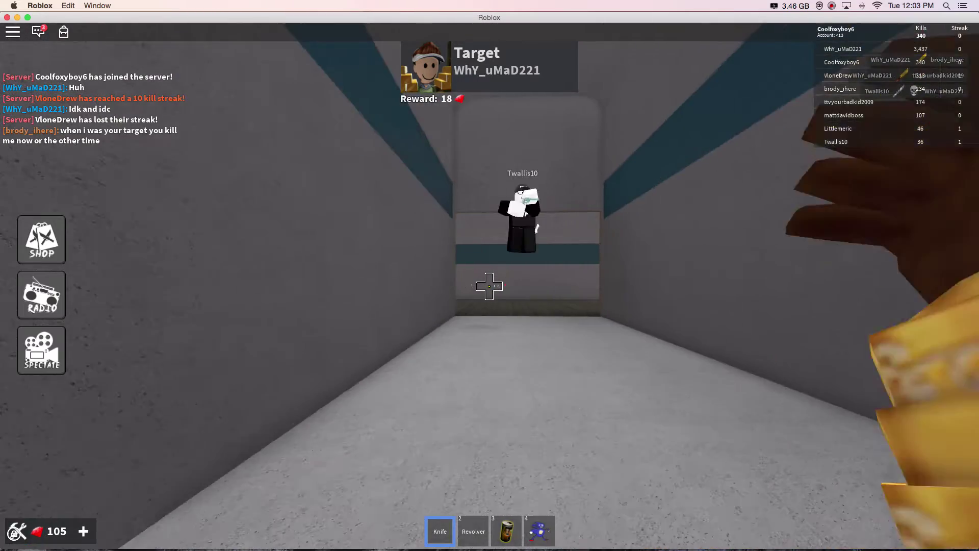
pyautogui.click(490, 287)
# - Chase the player along the corridor and down the stairs, slashing repeatedly
pyautogui.press('w')
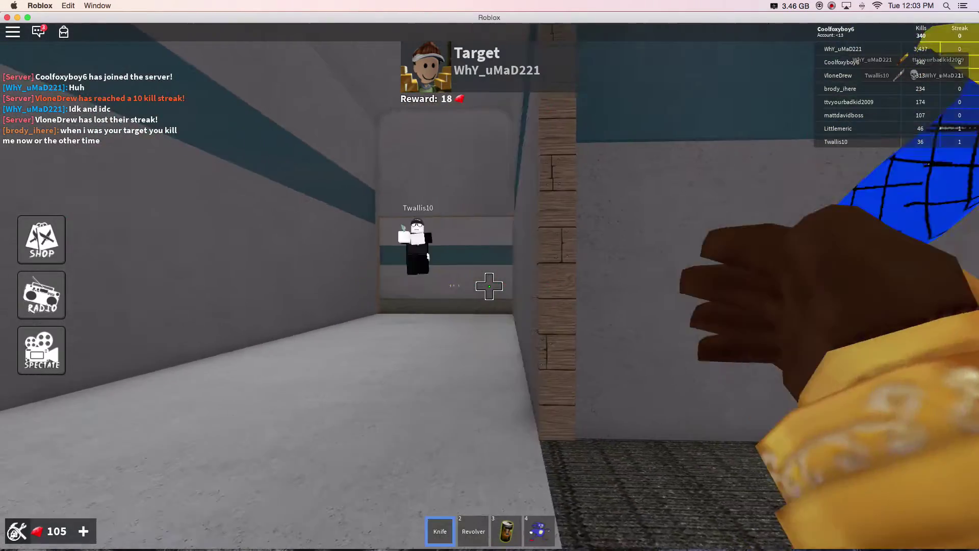
pyautogui.press('w')
pyautogui.click(490, 287)
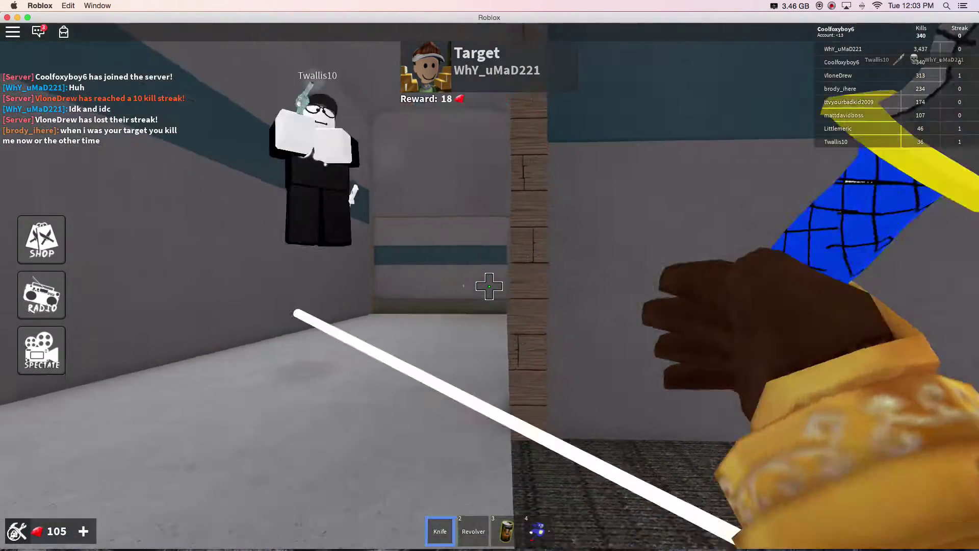
pyautogui.press('w')
pyautogui.click(490, 287)
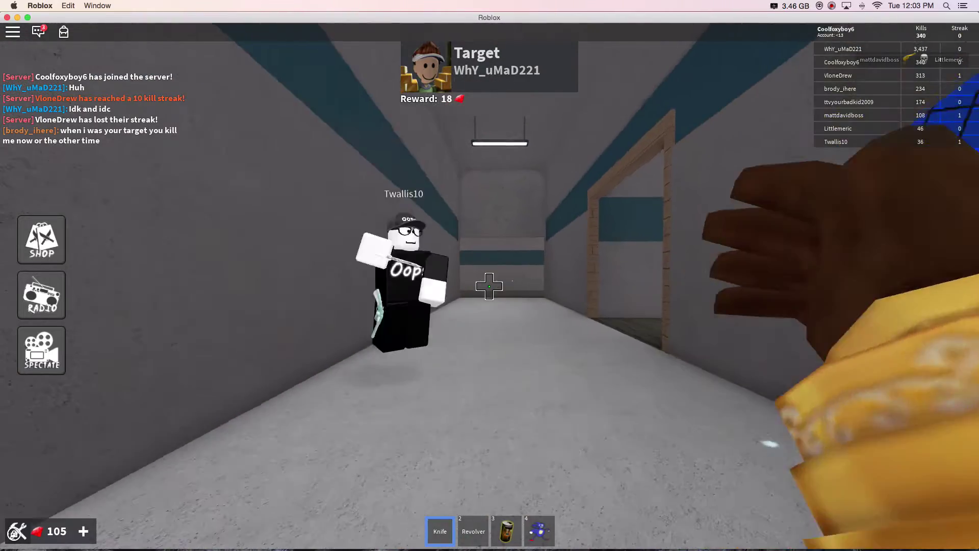
pyautogui.press('w')
pyautogui.click(489, 287)
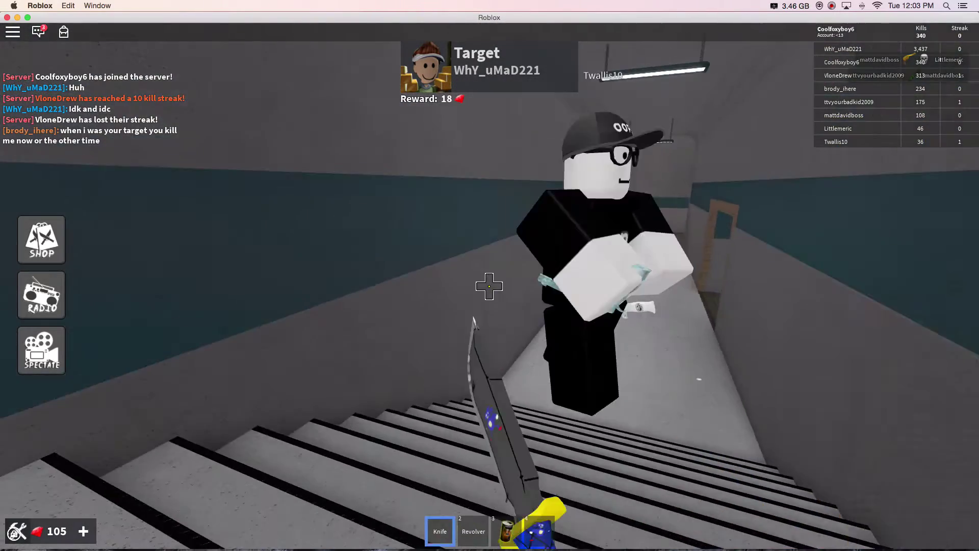
pyautogui.press('w')
pyautogui.click(489, 287)
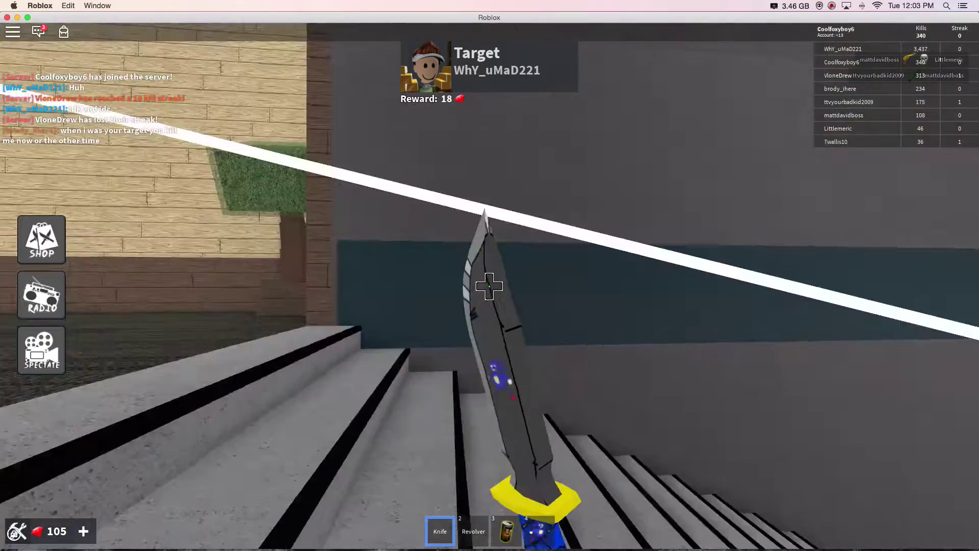
pyautogui.press('w')
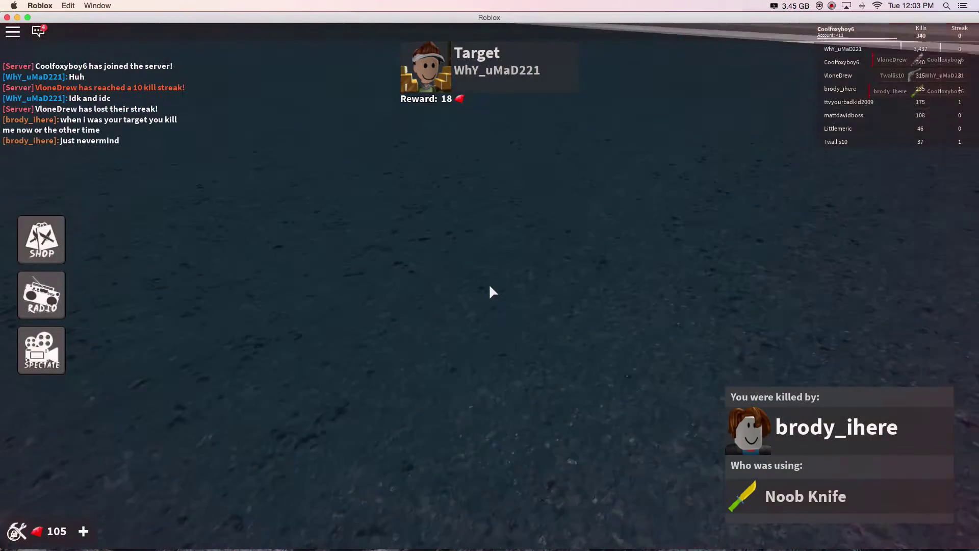
pyautogui.scroll(5, 490, 290)
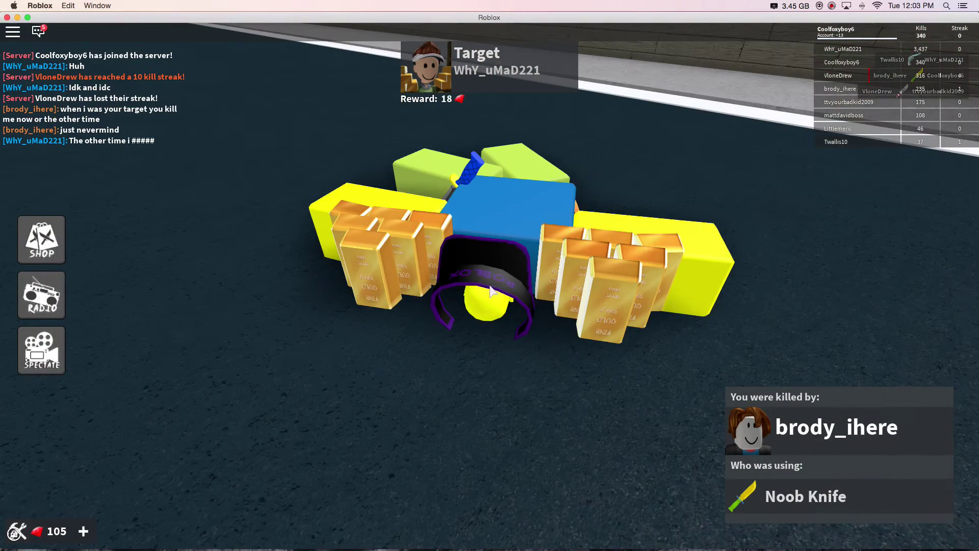
pyautogui.scroll(-5, 491, 291)
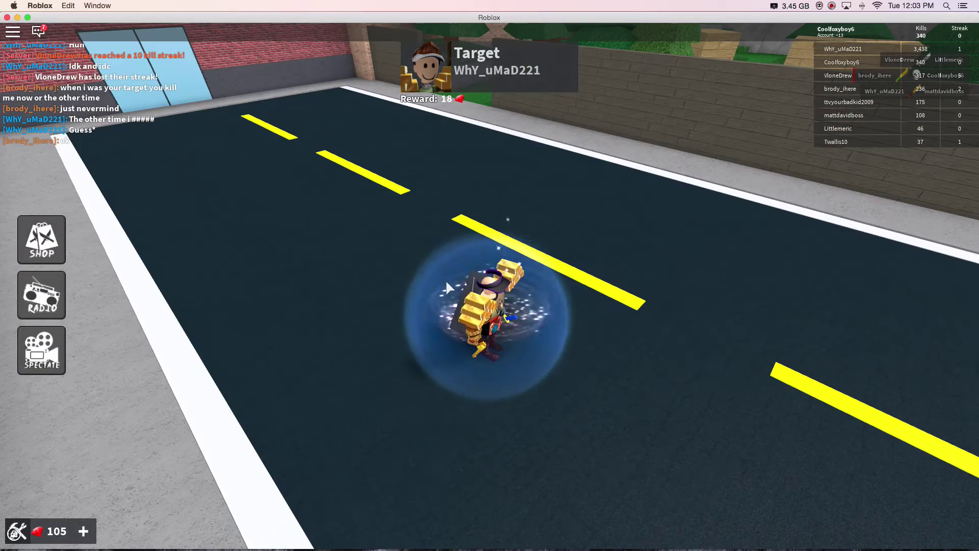
pyautogui.scroll(5, 446, 280)
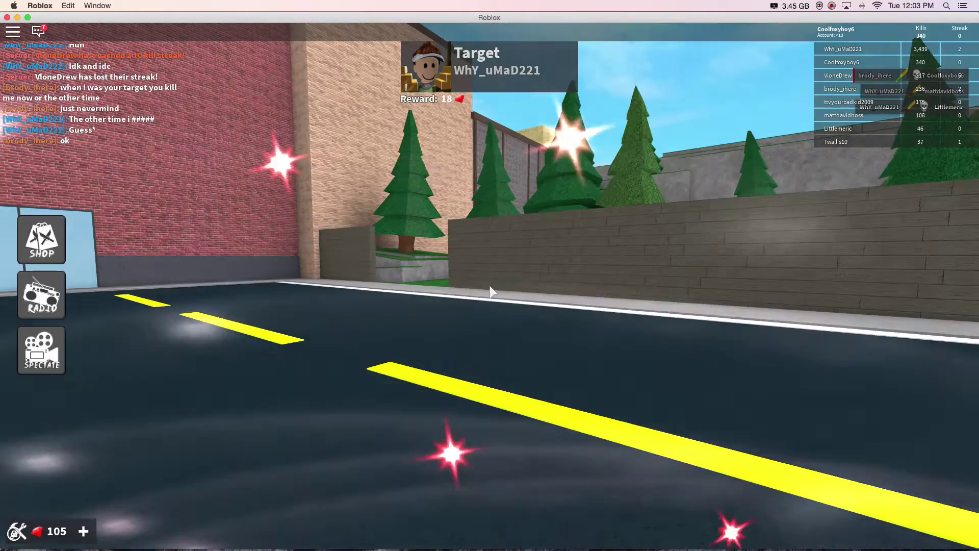
# - Walk onto the brick-building street, draw the revolver and fire a shot
pyautogui.press('w')
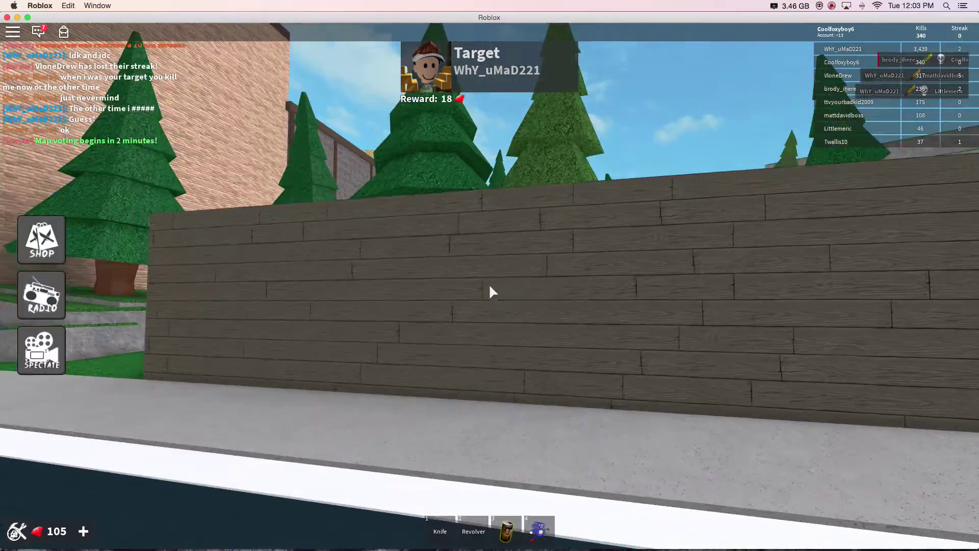
pyautogui.press('w')
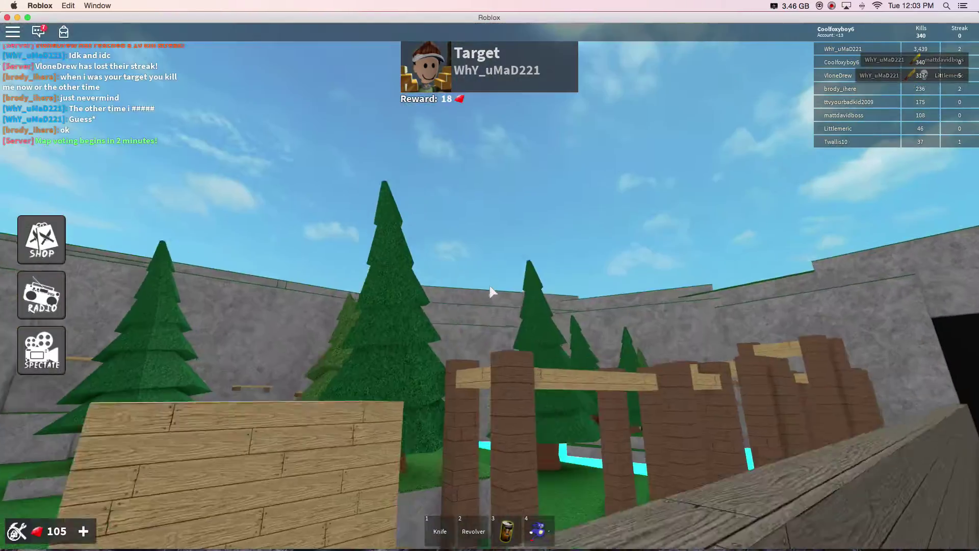
pyautogui.press('w')
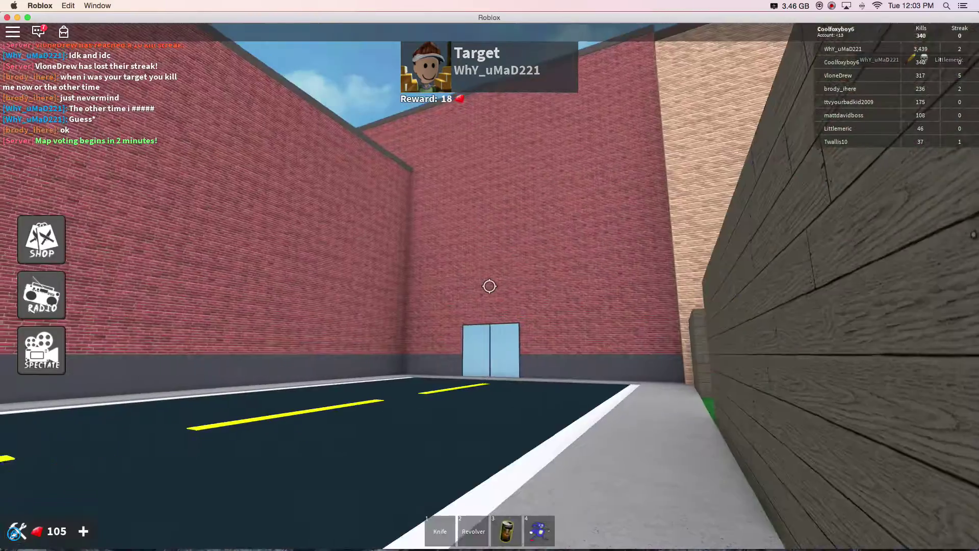
pyautogui.press('w')
pyautogui.press('2')
pyautogui.click(488, 286)
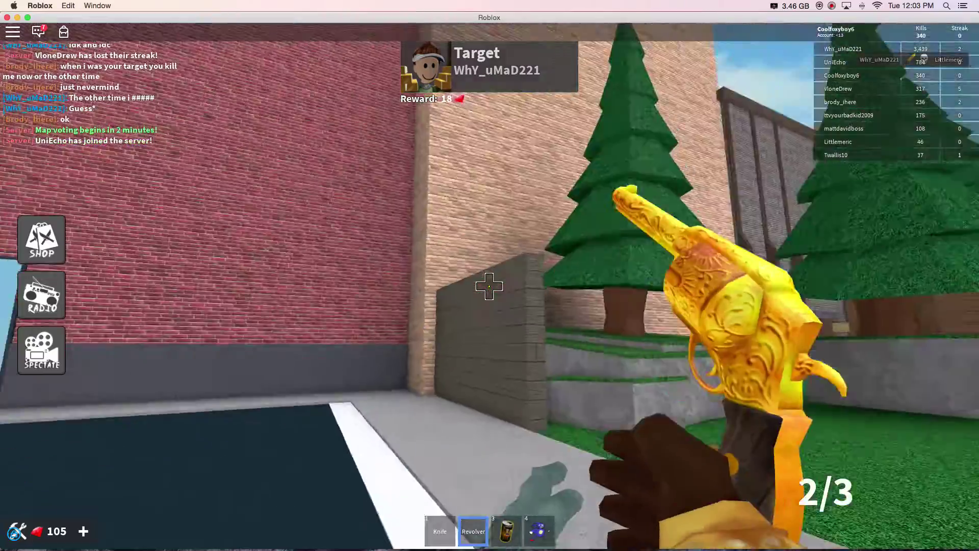
# - Switch to the fourth item, walk under the bridge and bring up the window overview
pyautogui.press('w')
pyautogui.press('4')
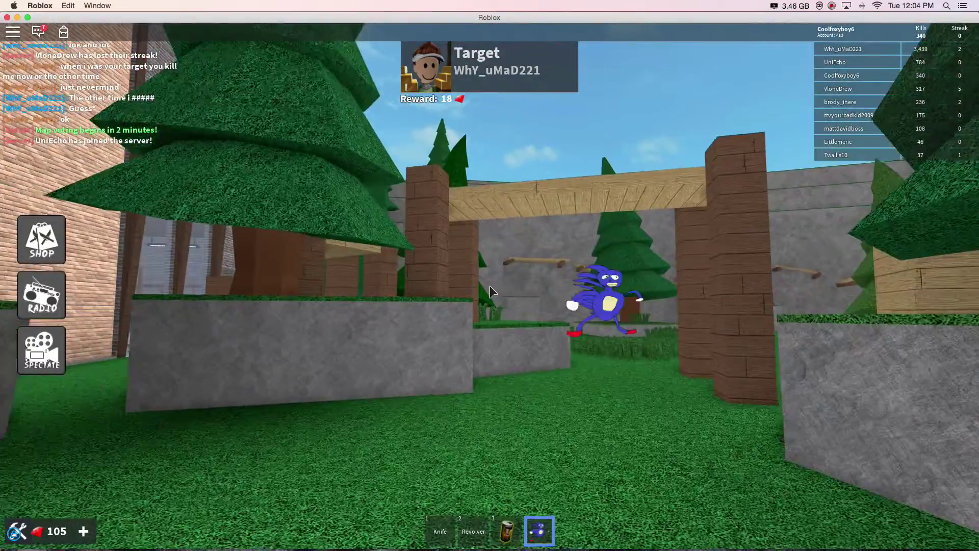
pyautogui.press('w')
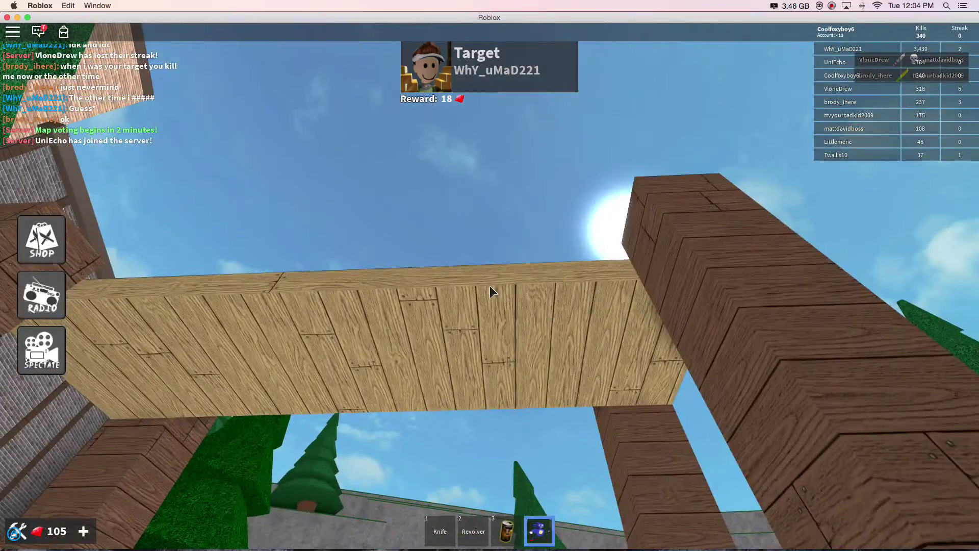
pyautogui.press('w')
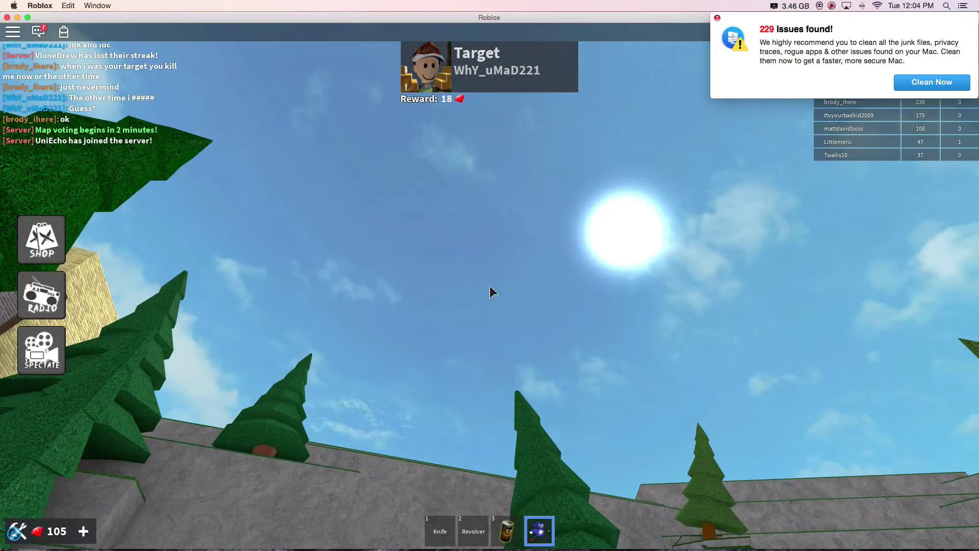
pyautogui.scroll(-3, 489, 285)
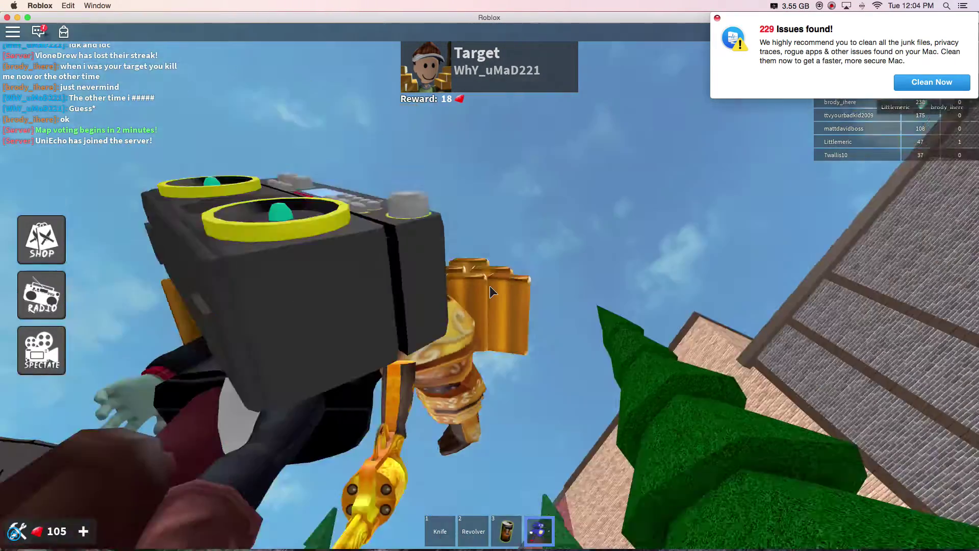
pyautogui.scroll(-5, 490, 285)
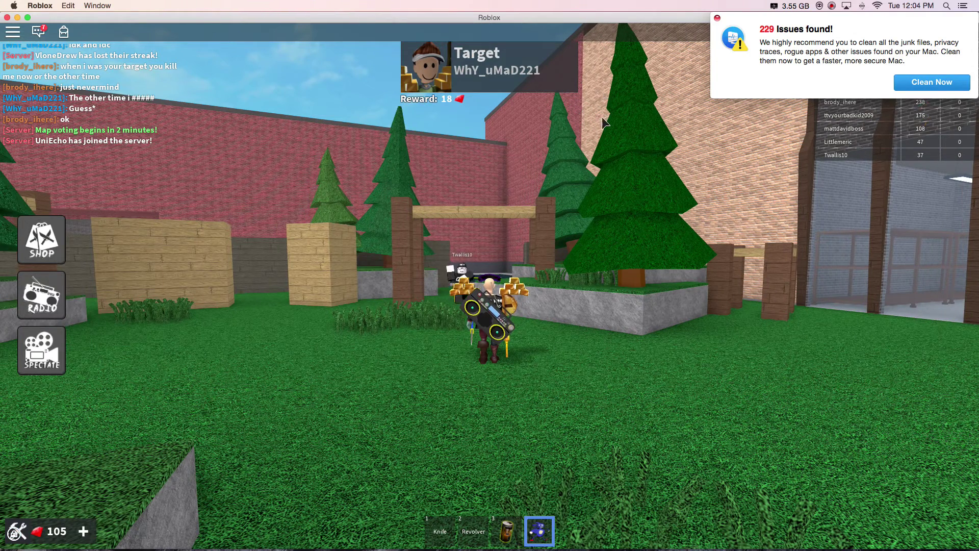
pyautogui.press('F3')
pyautogui.click(558, 43)
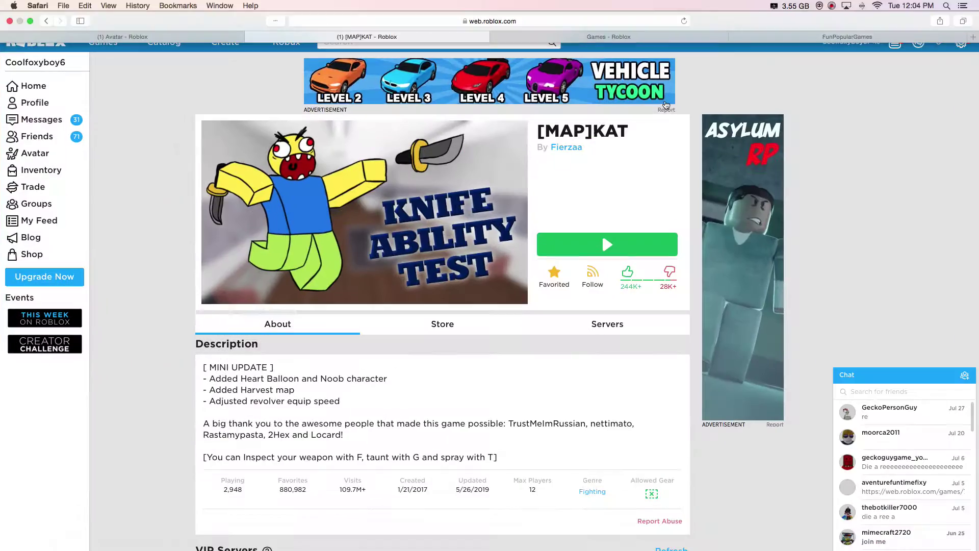
pyautogui.press('F3')
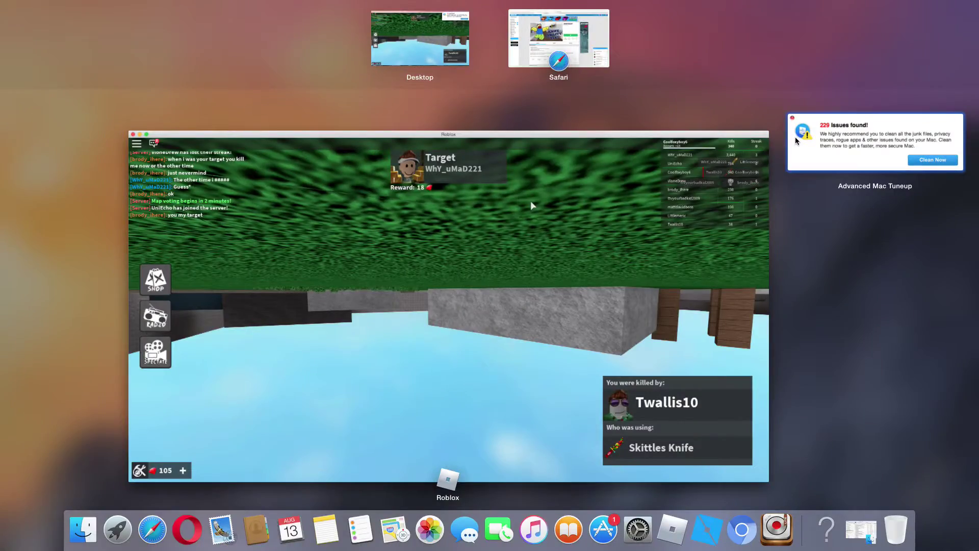
pyautogui.click(530, 201)
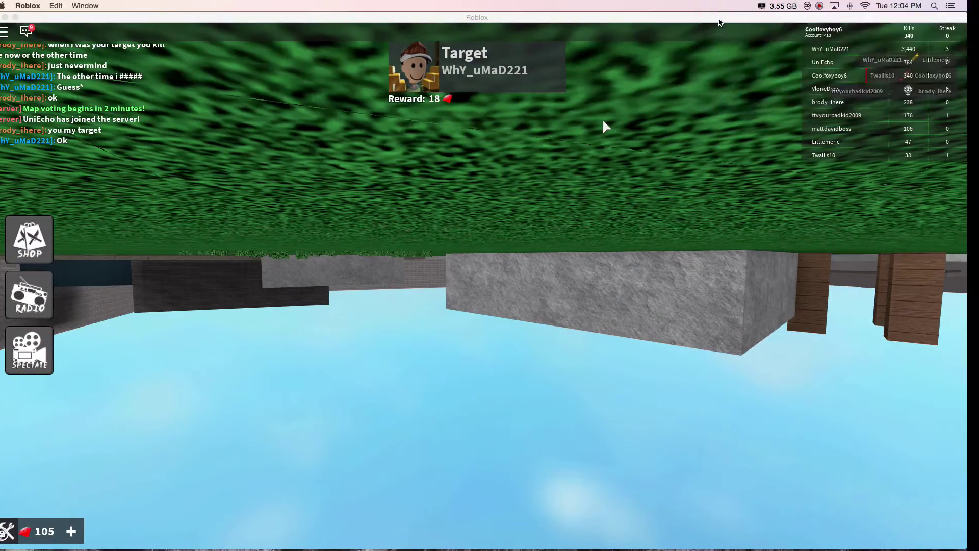
pyautogui.hotkey('ctrl', 'Right')
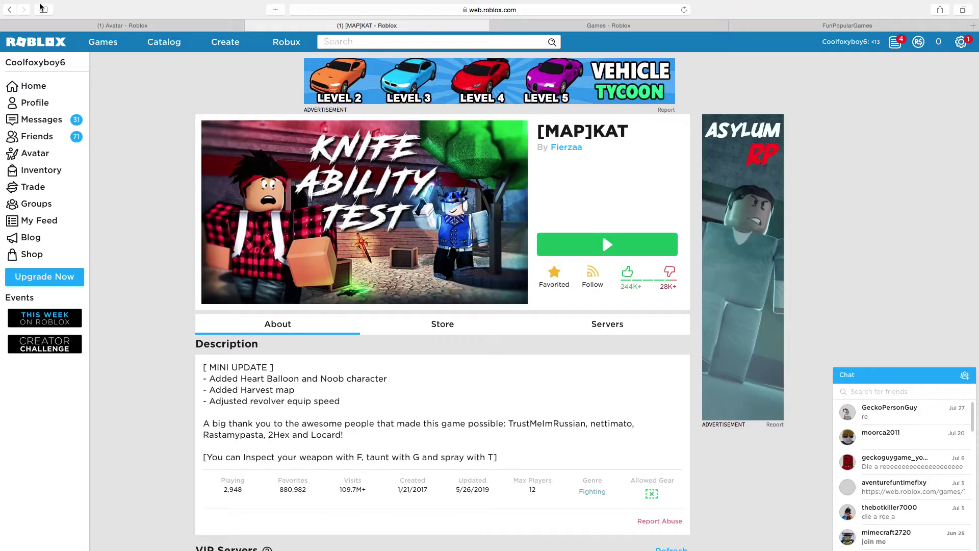
pyautogui.press('F3')
pyautogui.click(482, 306)
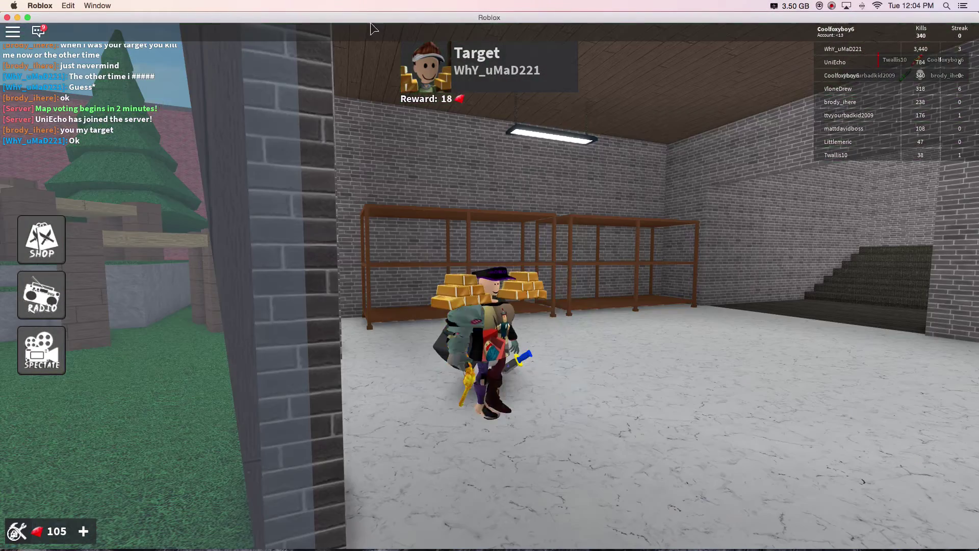
pyautogui.scroll(5, 489, 284)
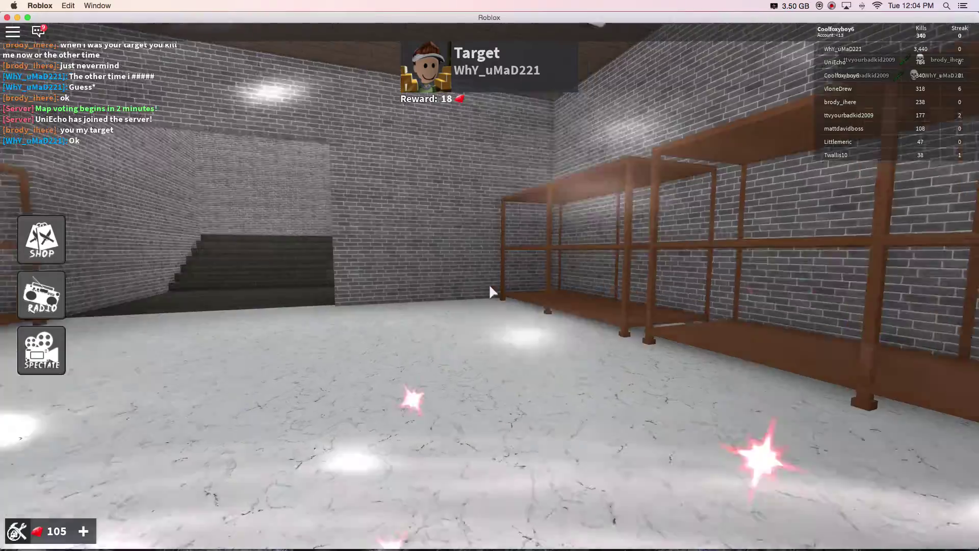
# - Climb the warehouse stairs with the revolver and land a headshot kill in the hallway
pyautogui.press('w')
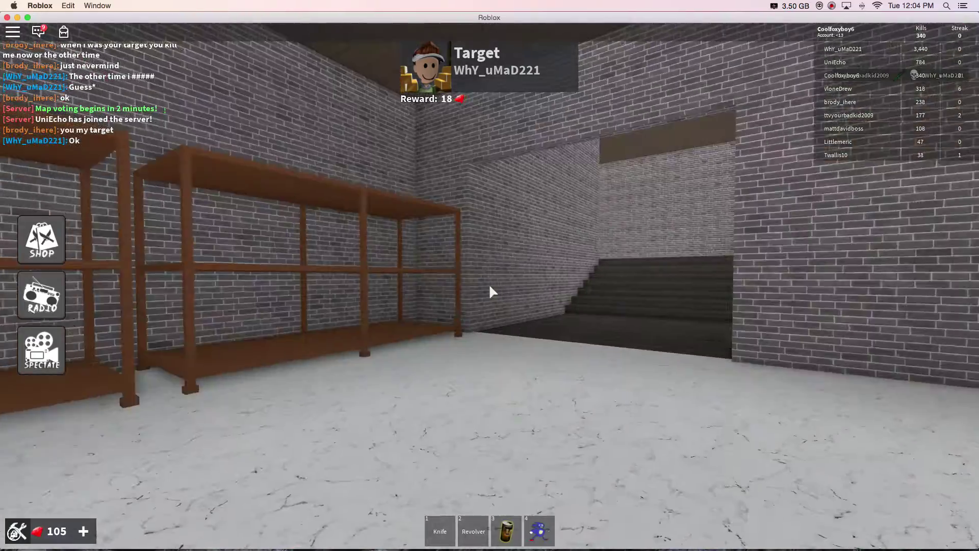
pyautogui.press('w')
pyautogui.press('1')
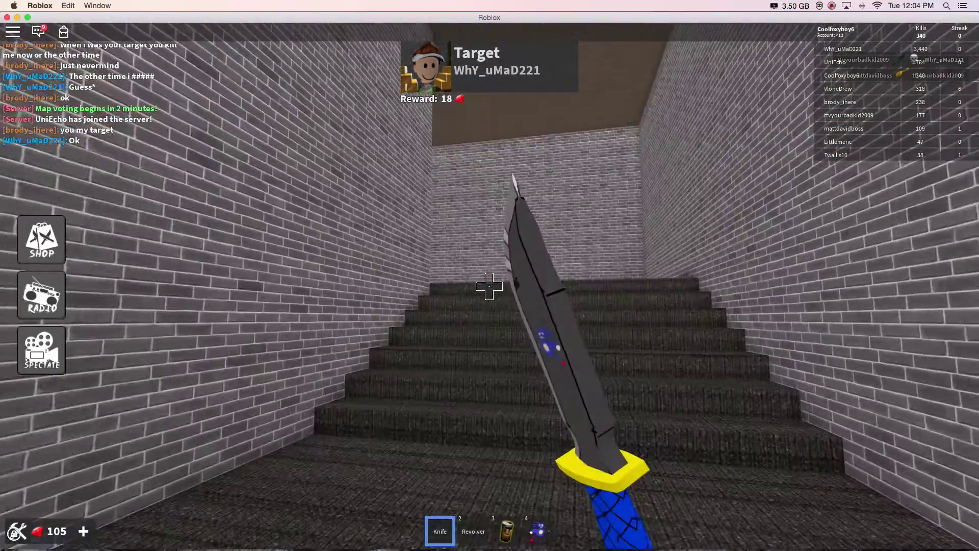
pyautogui.press('2')
pyautogui.press('w')
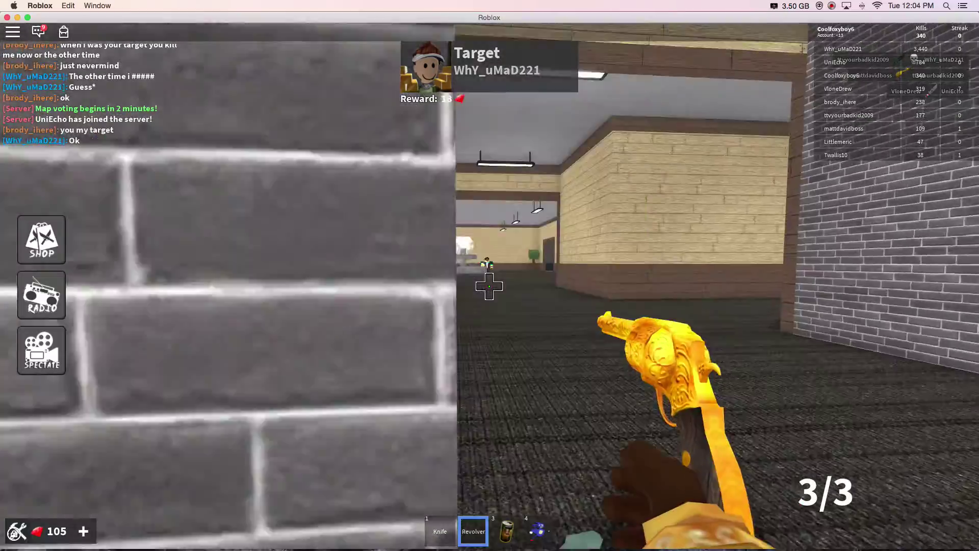
pyautogui.press('w')
pyautogui.click(490, 286)
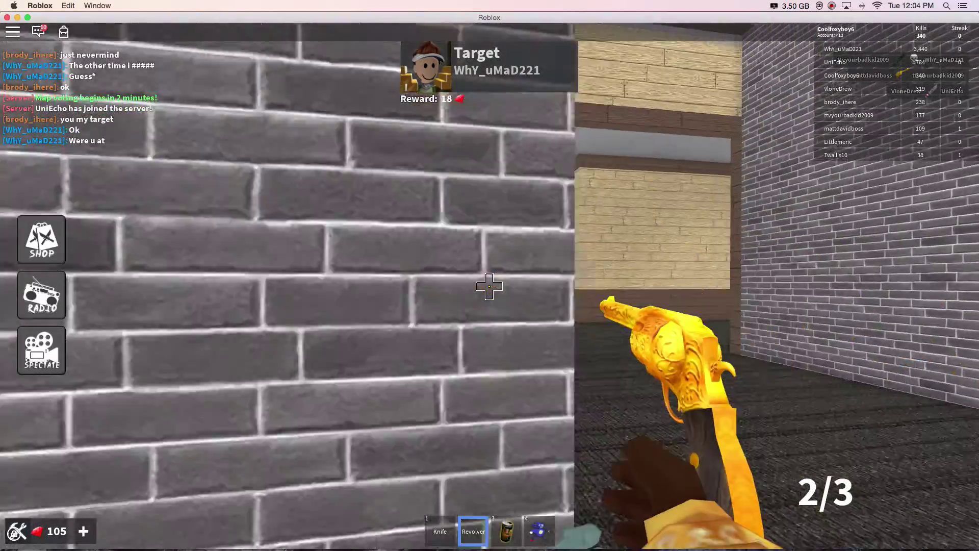
pyautogui.press('w')
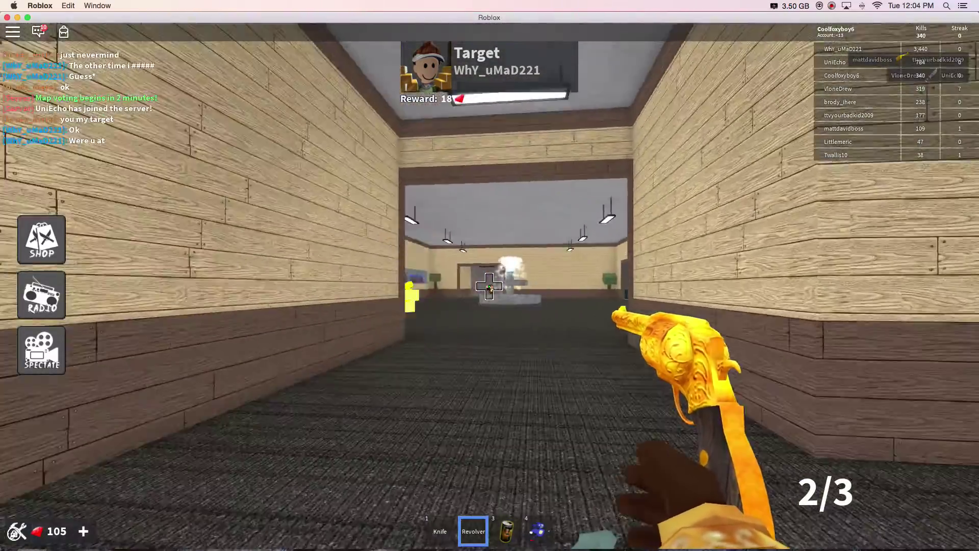
pyautogui.click(490, 286)
pyautogui.press('w')
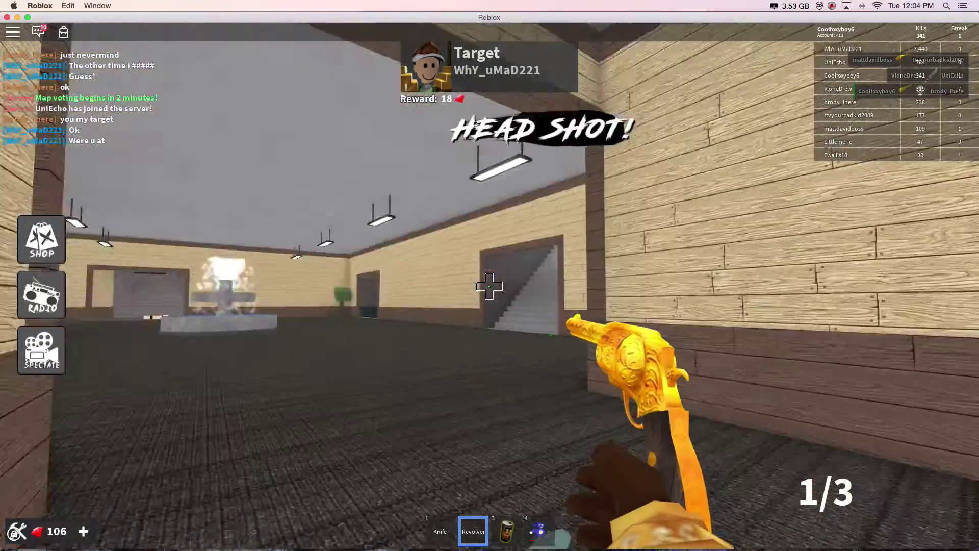
# - Fire twice at a player in the fountain room, equip the fourth item and bring up the game menu
pyautogui.press('w')
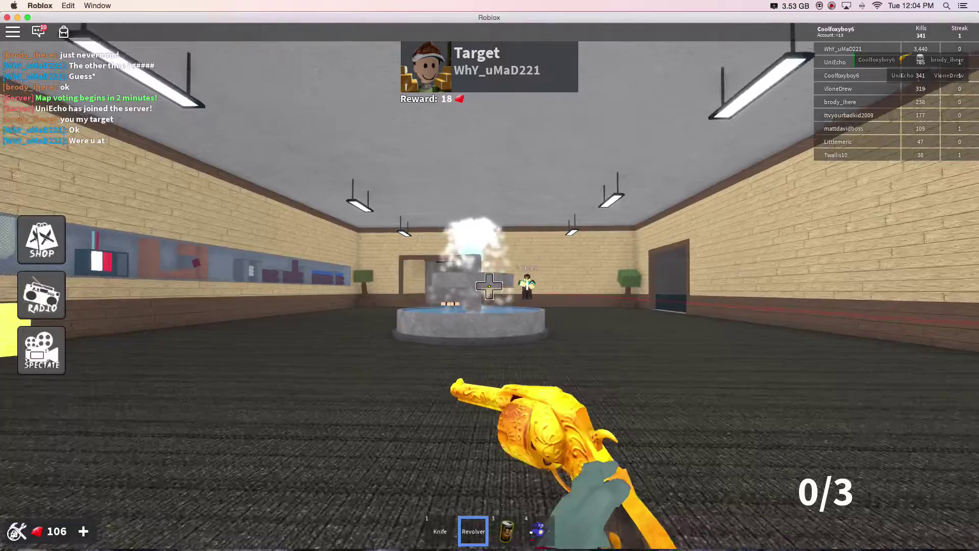
pyautogui.press('w')
pyautogui.press('w')
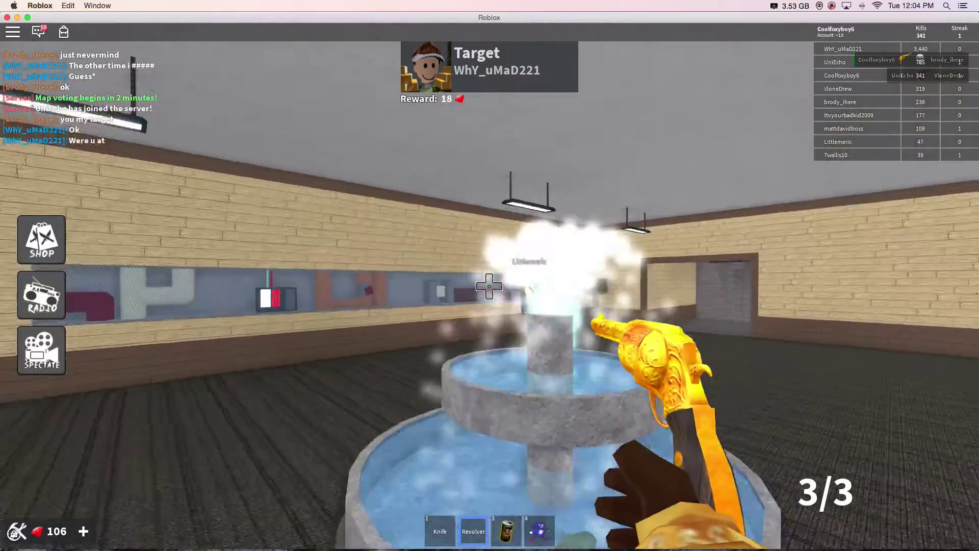
pyautogui.press('w')
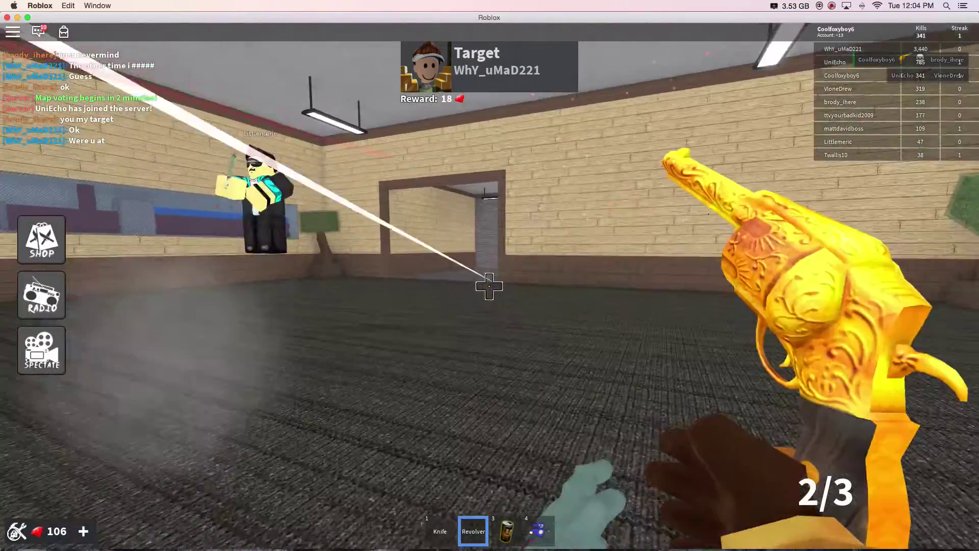
pyautogui.click(489, 286)
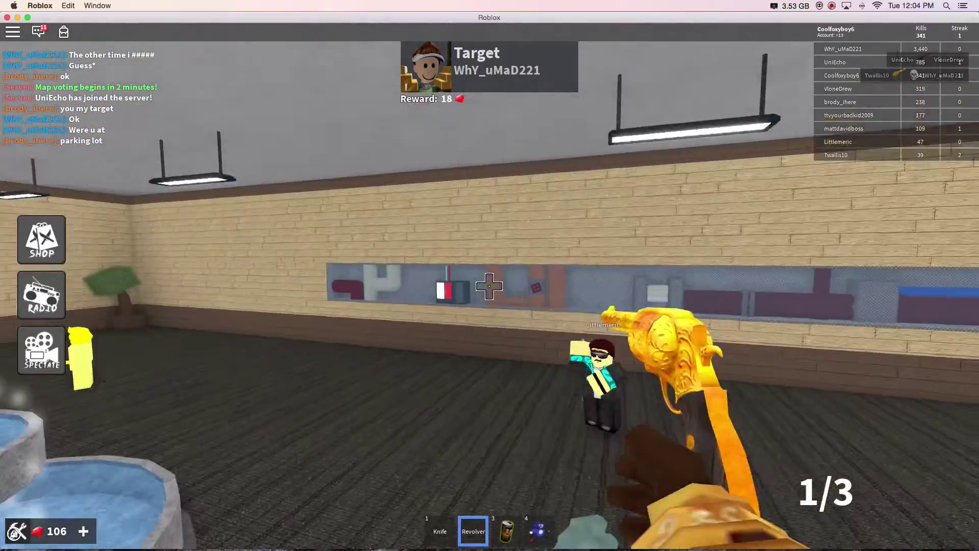
pyautogui.click(489, 286)
pyautogui.press('4')
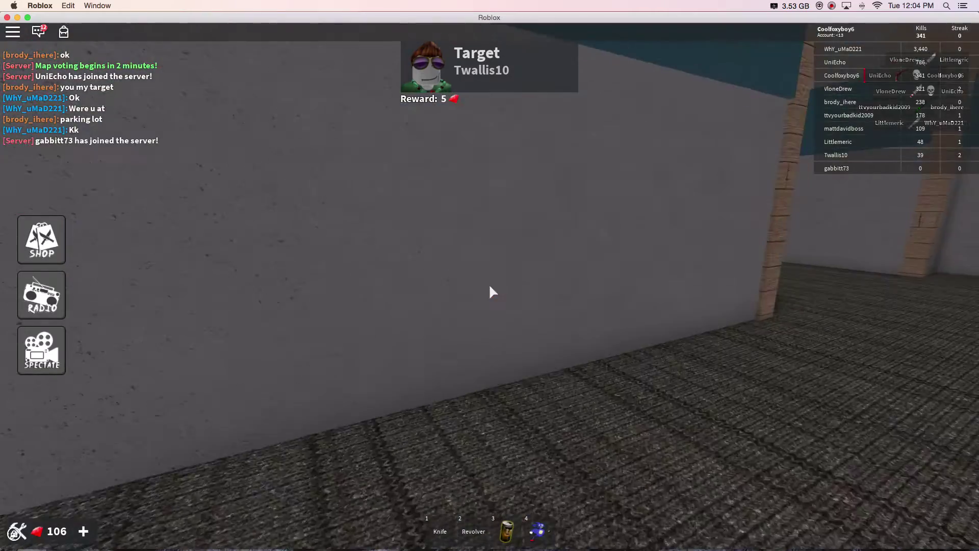
pyautogui.press('4')
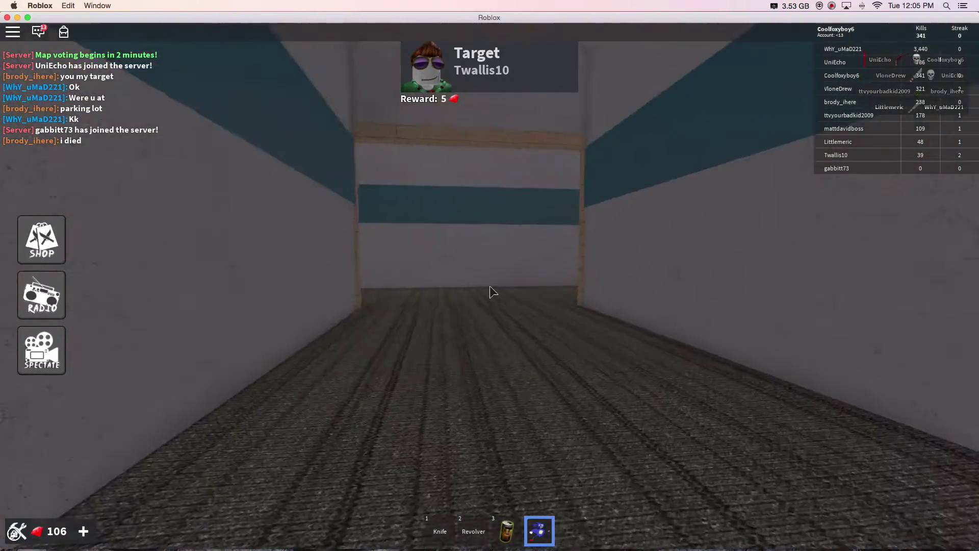
pyautogui.moveTo(490, 290); pyautogui.dragTo(490, 291)
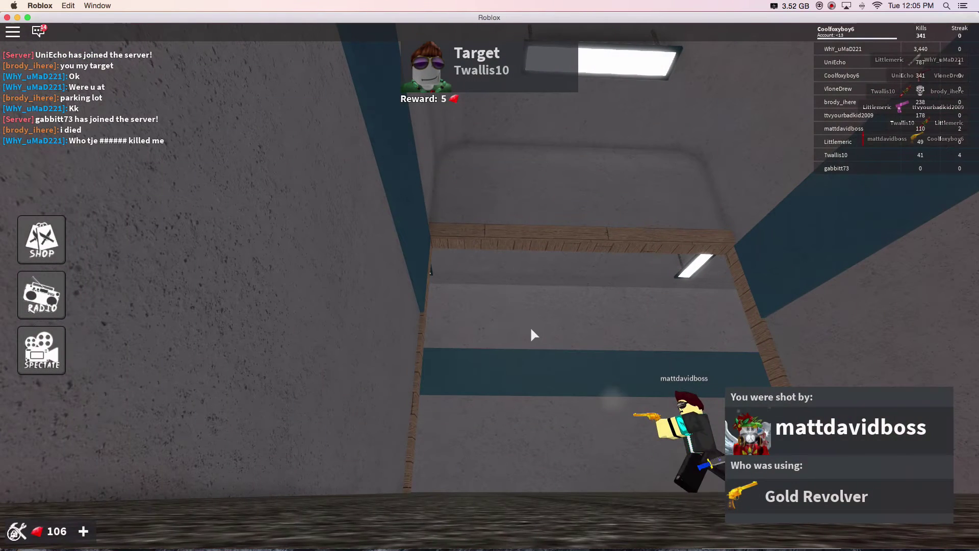
pyautogui.press('Escape')
# - Leave the KAT game and switch to the Safari window through Mission Control
pyautogui.press('l')
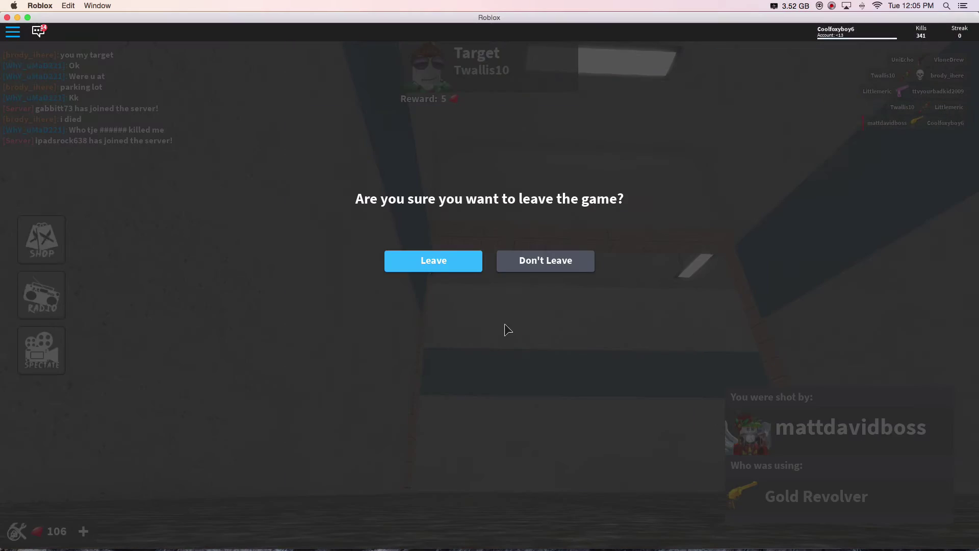
pyautogui.click(440, 266)
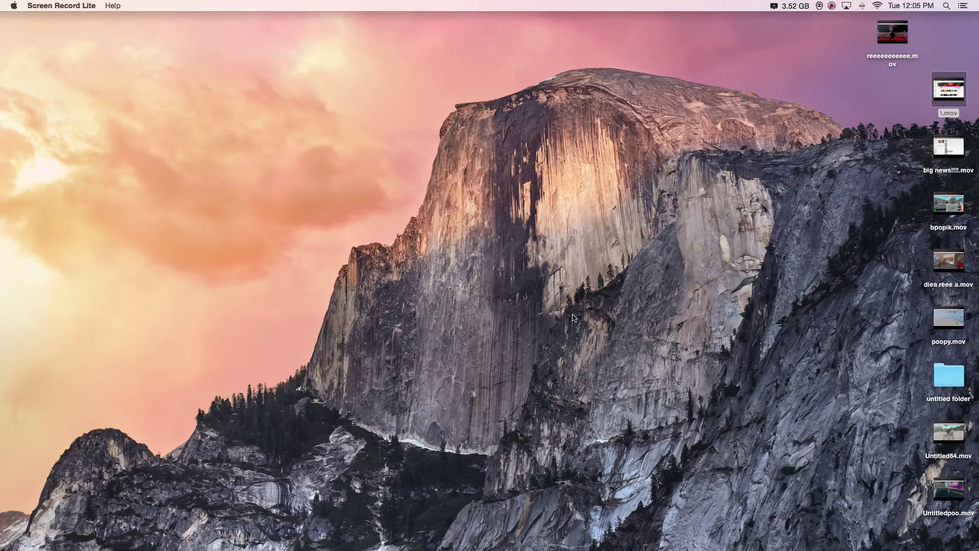
pyautogui.hotkey('ctrl', 'Up')
pyautogui.click(559, 60)
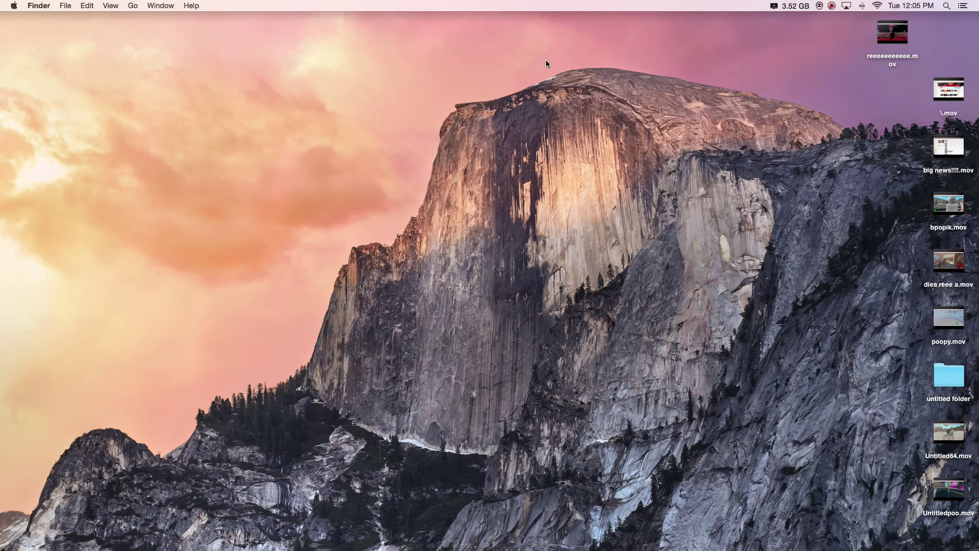
pyautogui.hotkey('ctrl', 'Up')
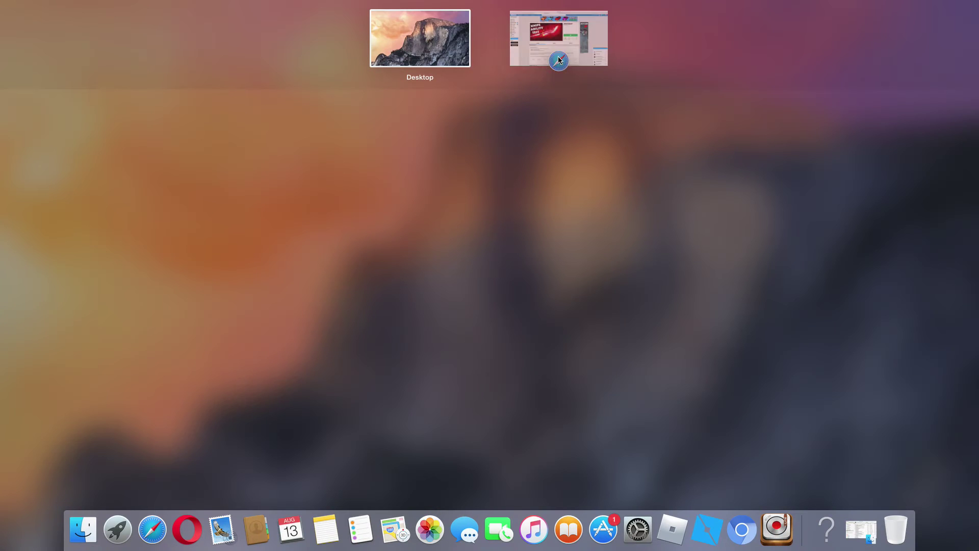
pyautogui.click(516, 24)
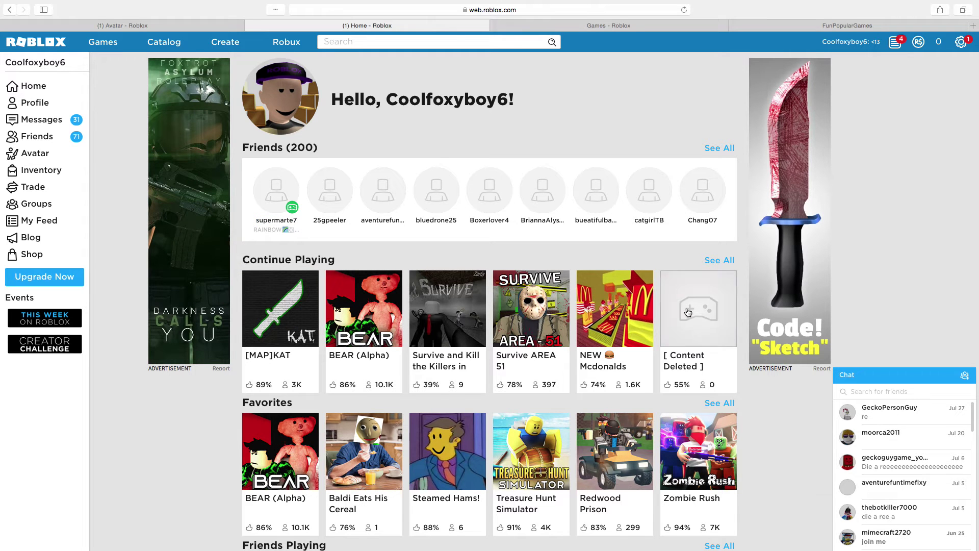
pyautogui.scroll(-2, 688, 312)
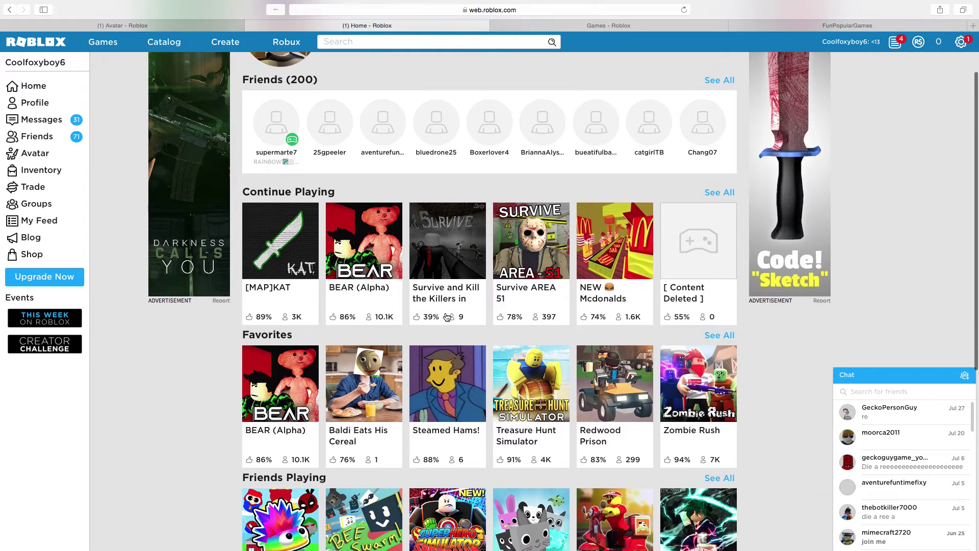
pyautogui.scroll(-1, 448, 317)
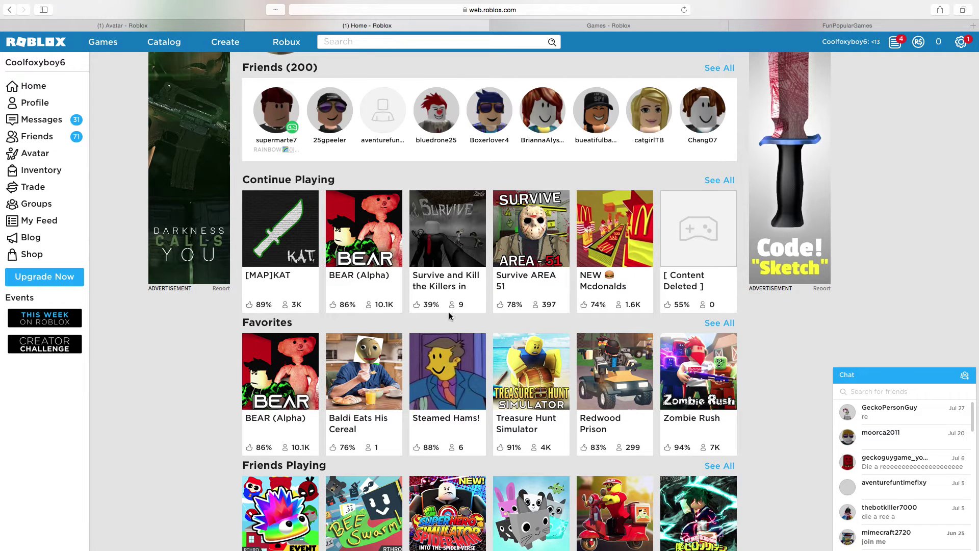
pyautogui.scroll(-1, 449, 316)
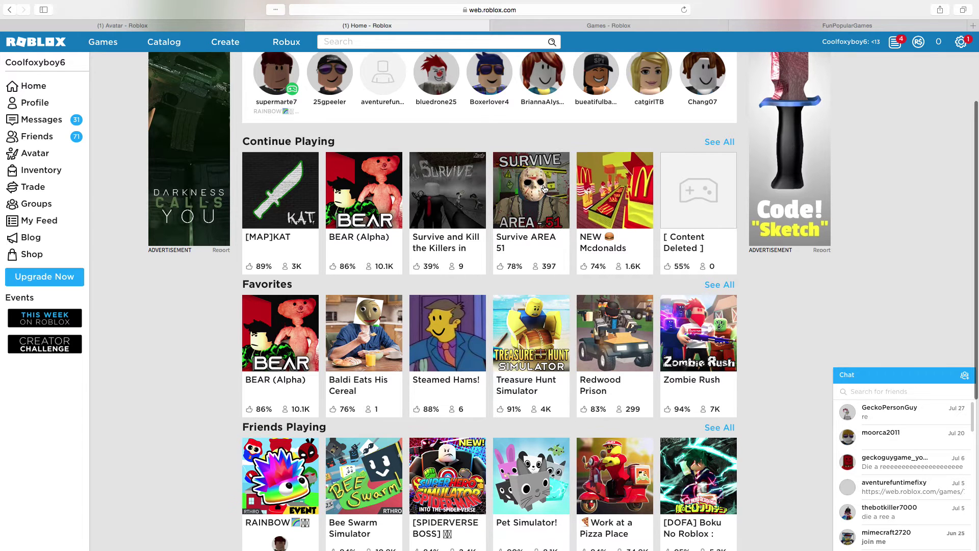
pyautogui.scroll(-3, 491, 200)
pyautogui.scroll(-2, 535, 192)
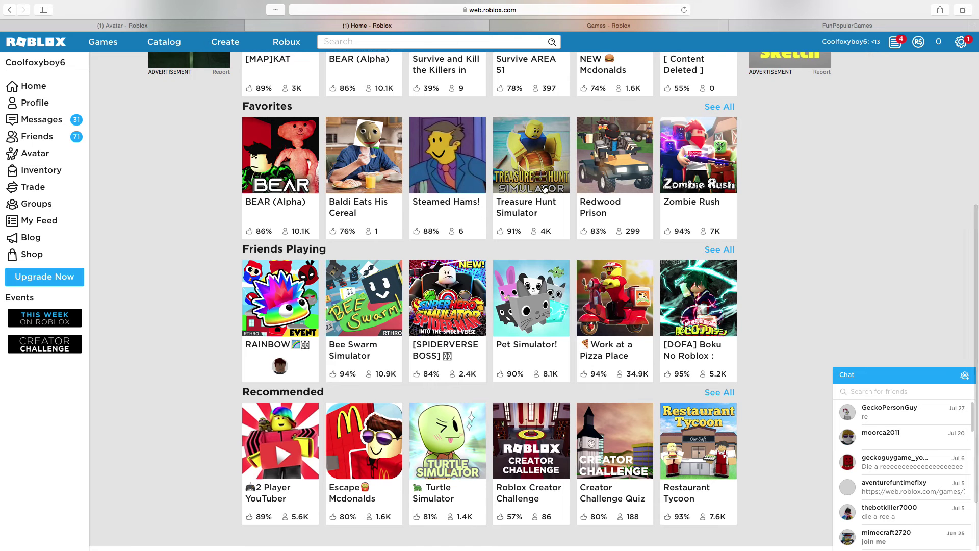
pyautogui.scroll(5, 545, 187)
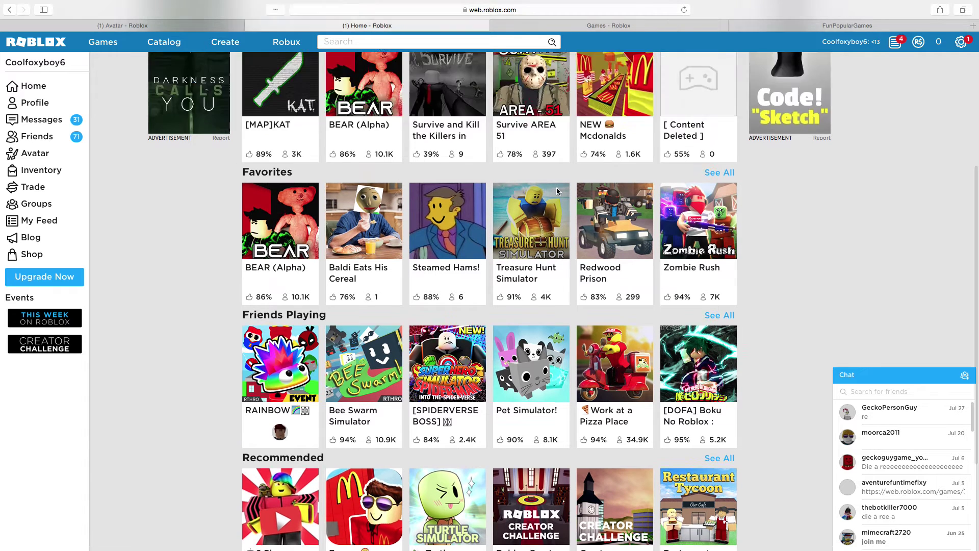
pyautogui.scroll(3, 551, 192)
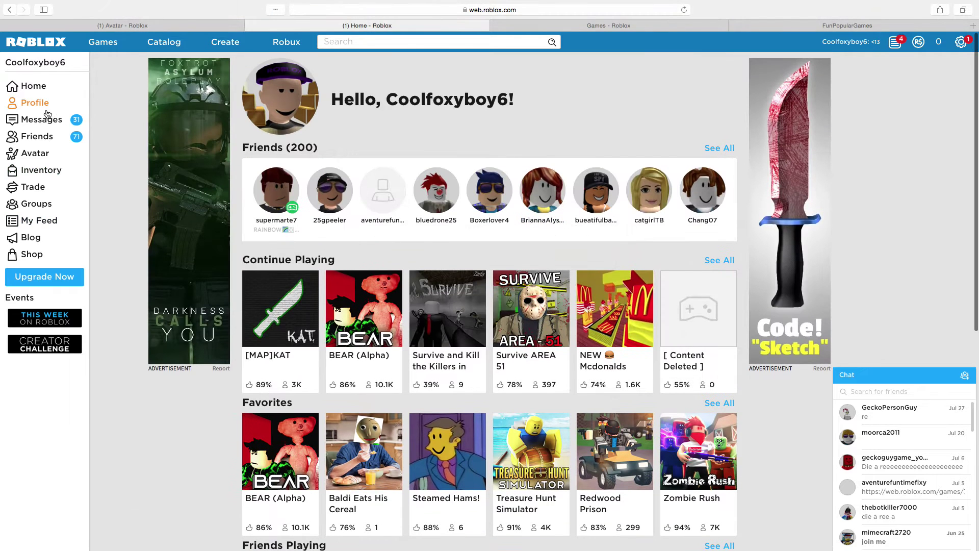
# - Open the Speed Run 4 page from the Games Featured list and press Play
pyautogui.click(98, 45)
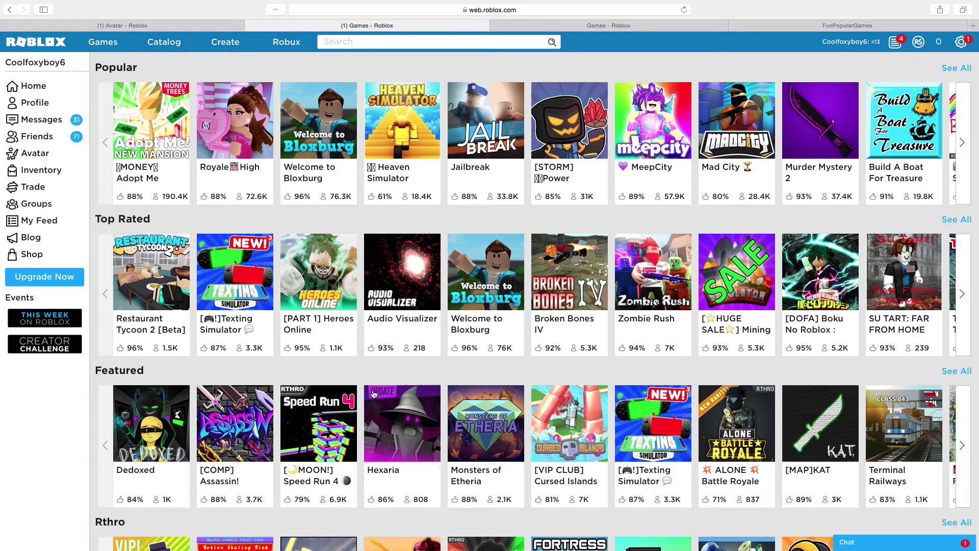
pyautogui.click(360, 430)
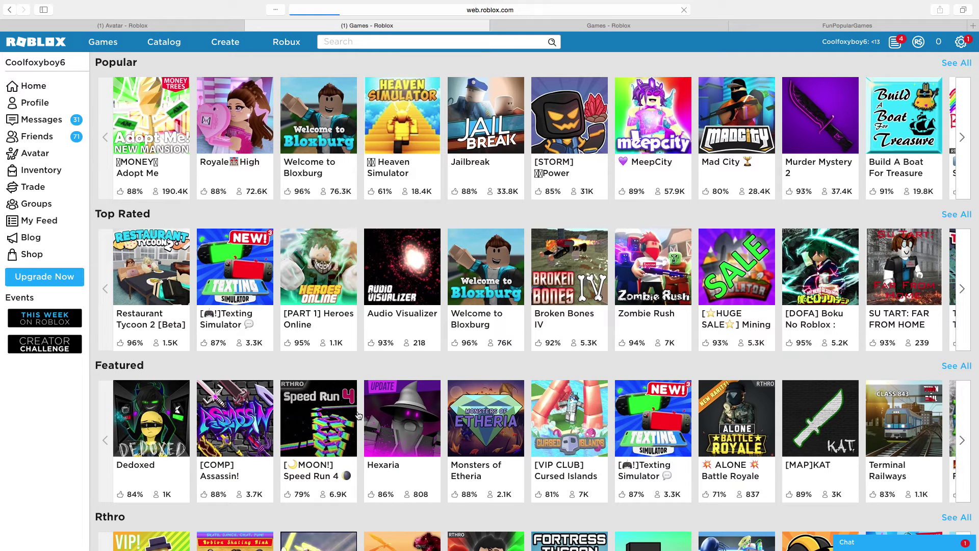
pyautogui.scroll(-5, 586, 227)
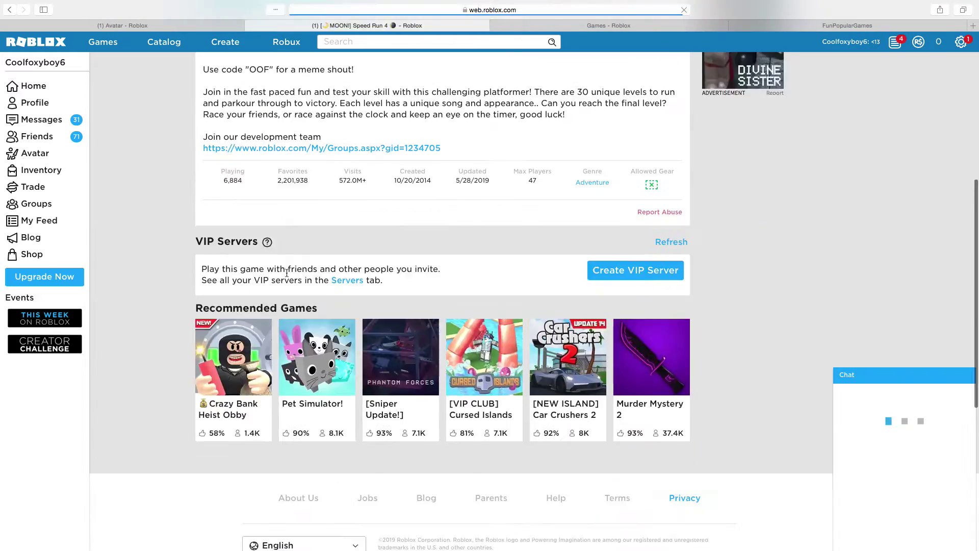
pyautogui.scroll(5, 586, 228)
pyautogui.click(583, 246)
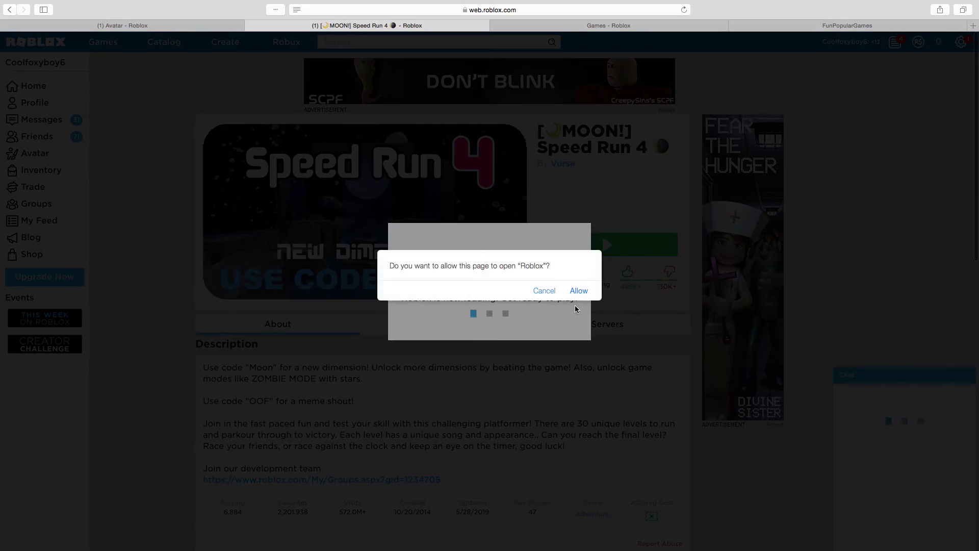
# - Allow Safari to open Roblox, then close the Speed Run 4 loading window
pyautogui.click(579, 289)
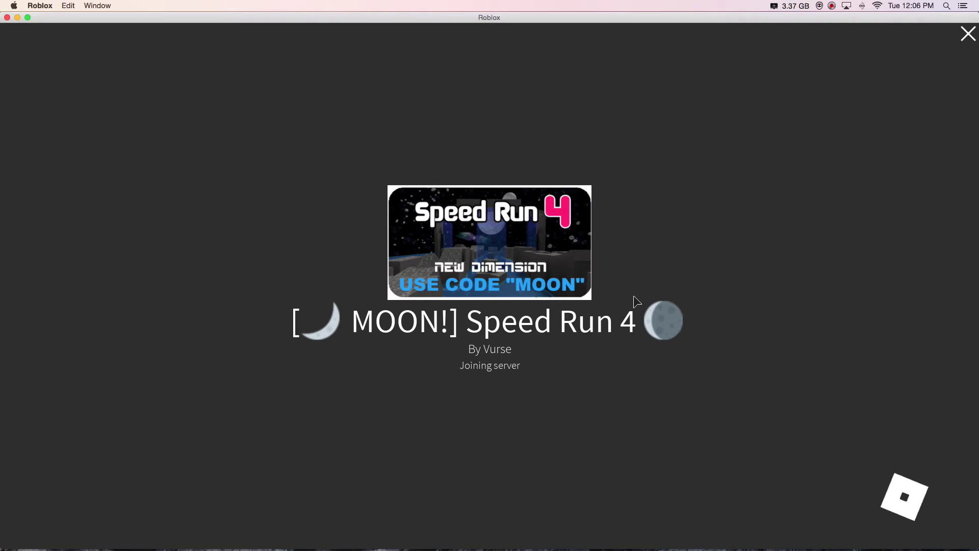
pyautogui.click(968, 33)
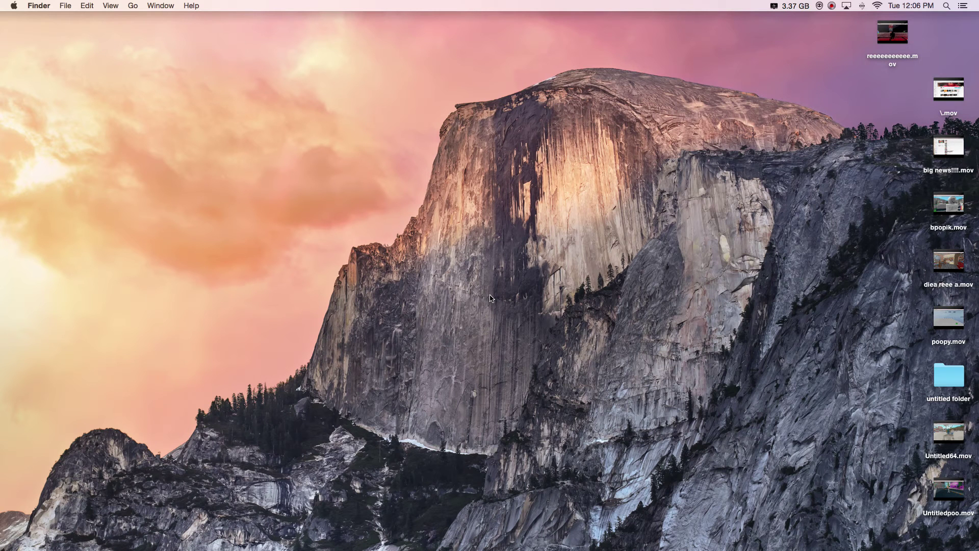
pyautogui.press('Tab')
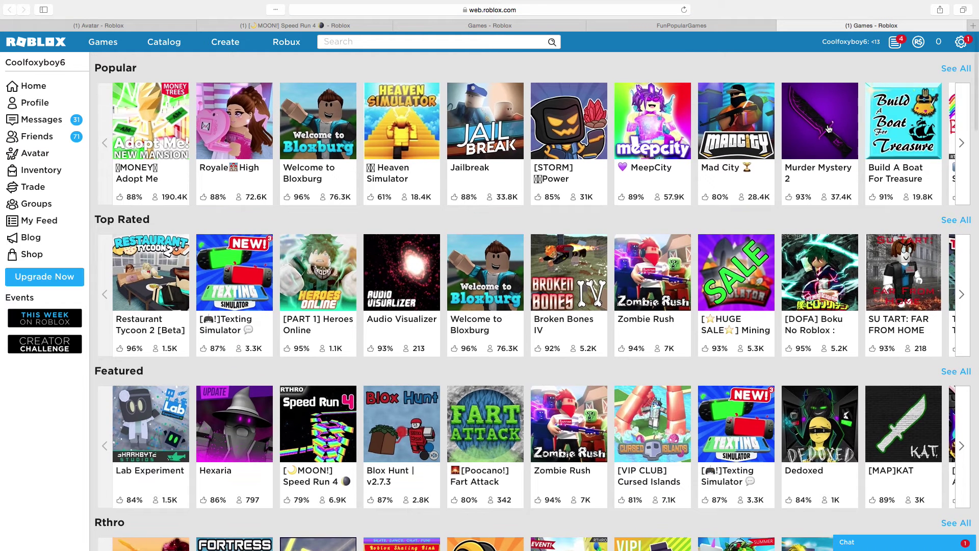
pyautogui.scroll(-3, 567, 301)
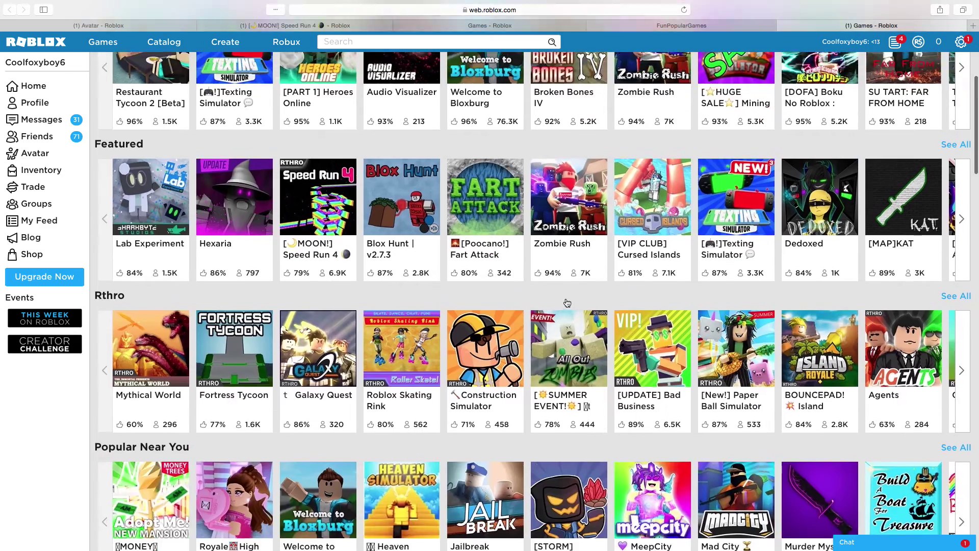
pyautogui.scroll(3, 566, 303)
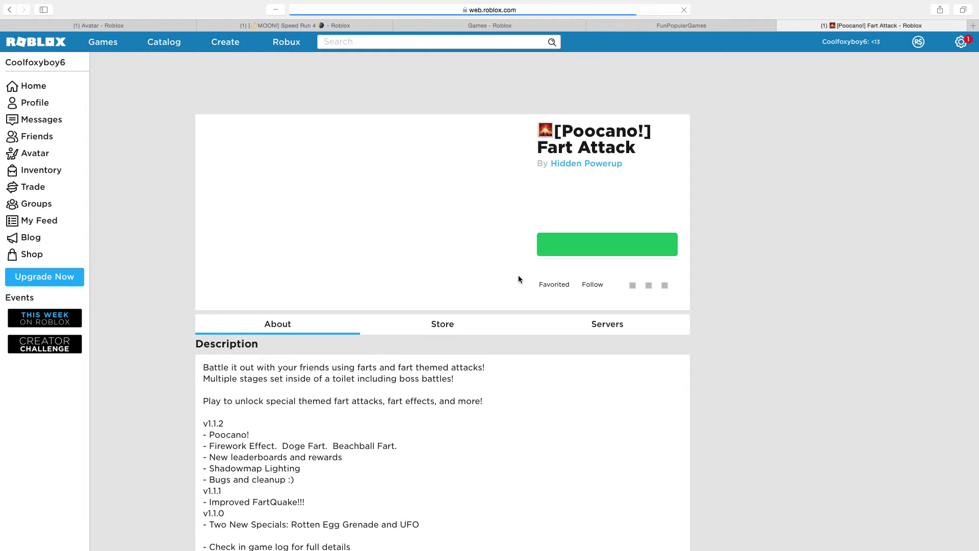
# - Play Fart Attack from its game page and allow Safari to open Roblox
pyautogui.click(608, 245)
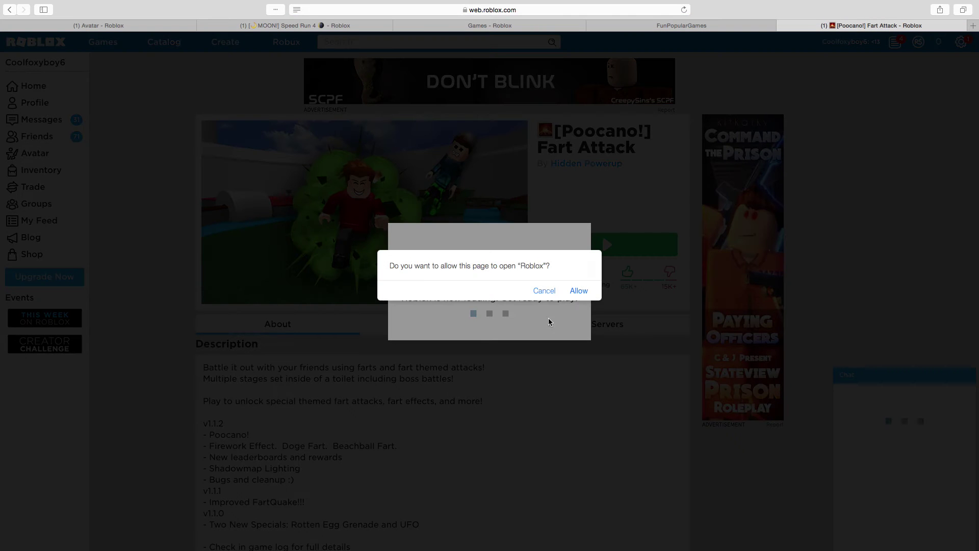
pyautogui.click(578, 291)
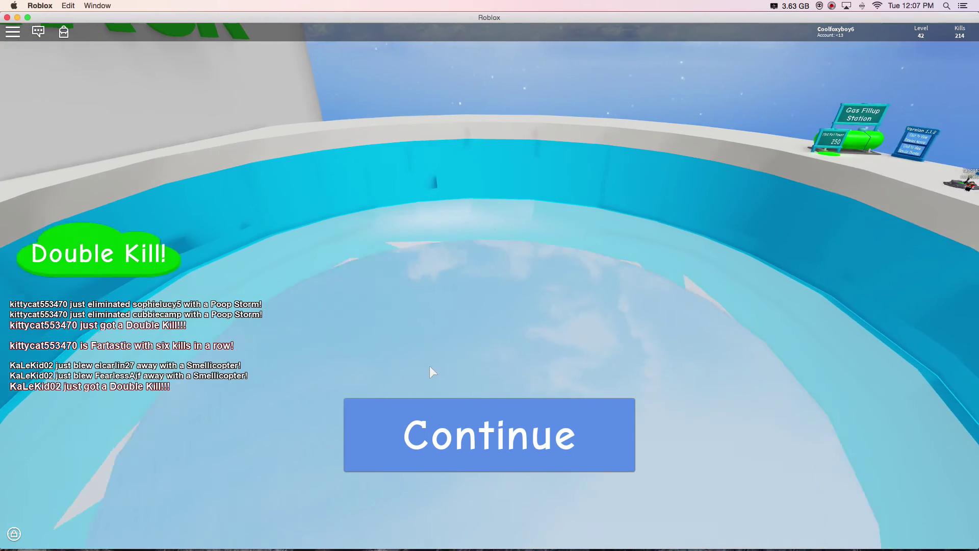
# - Continue past the round results, collect the daily reward and close Round Statistics
pyautogui.click(427, 406)
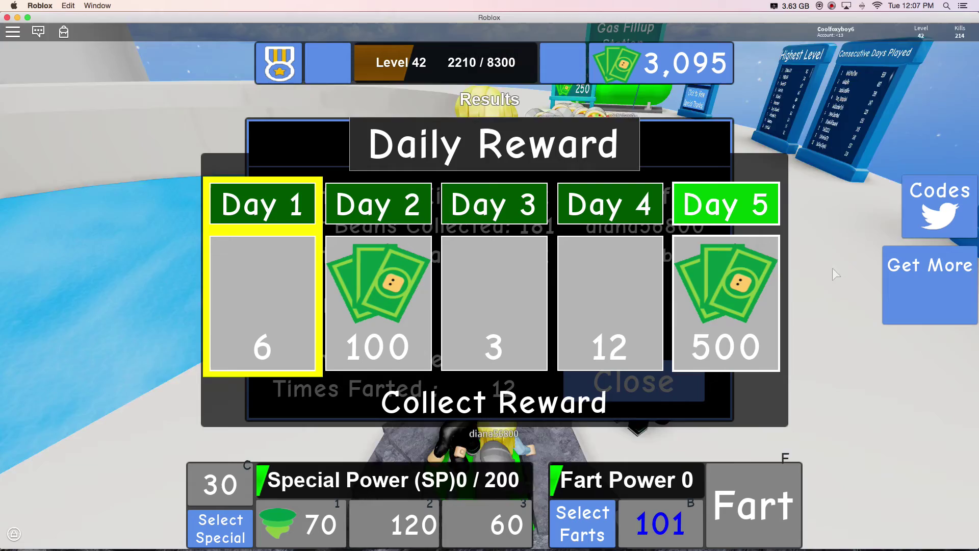
pyautogui.click(490, 285)
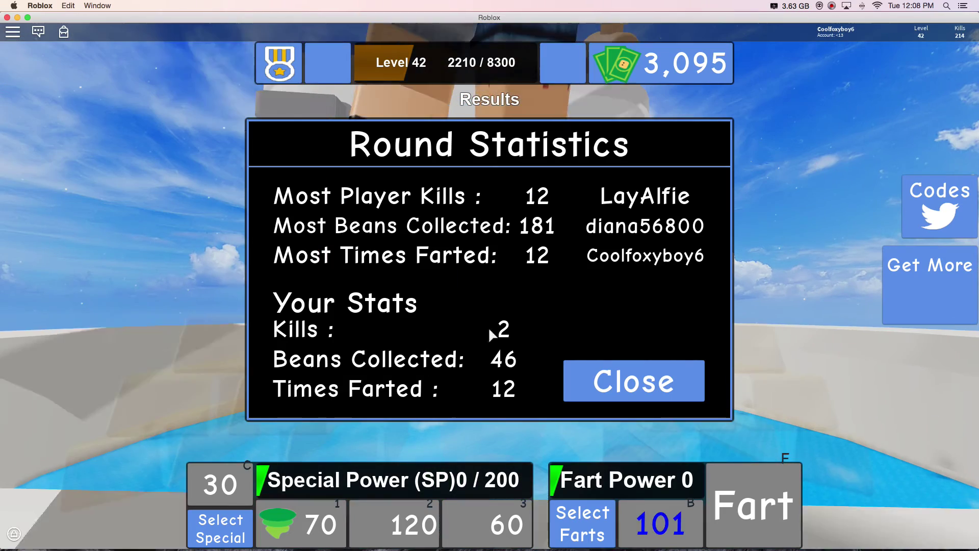
pyautogui.click(635, 387)
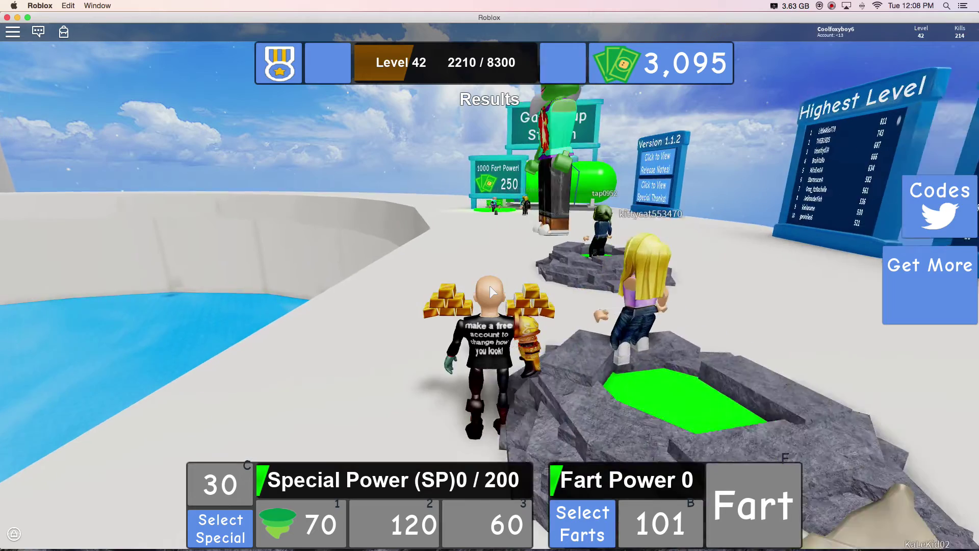
# - Walk the character toward the rock platform and shop area during intermission
pyautogui.press('w')
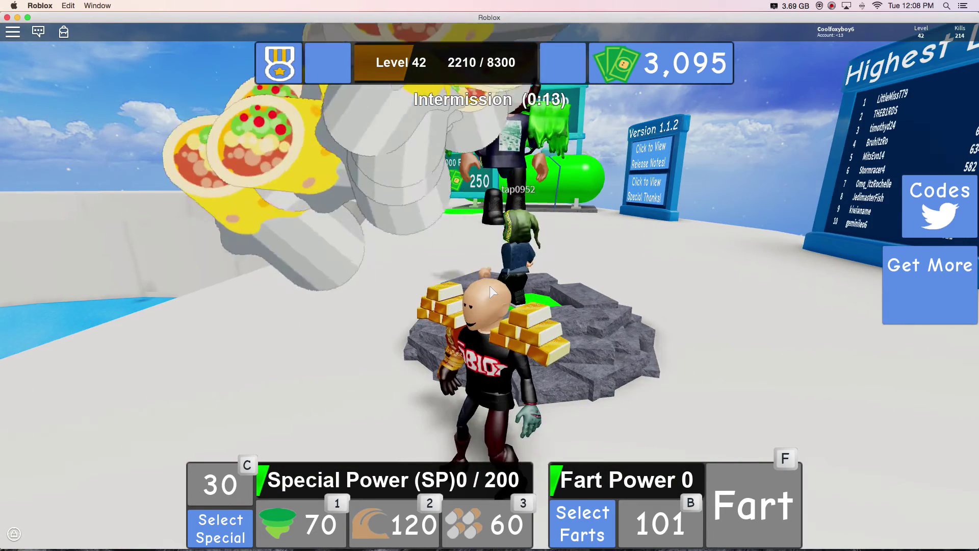
pyautogui.press('w')
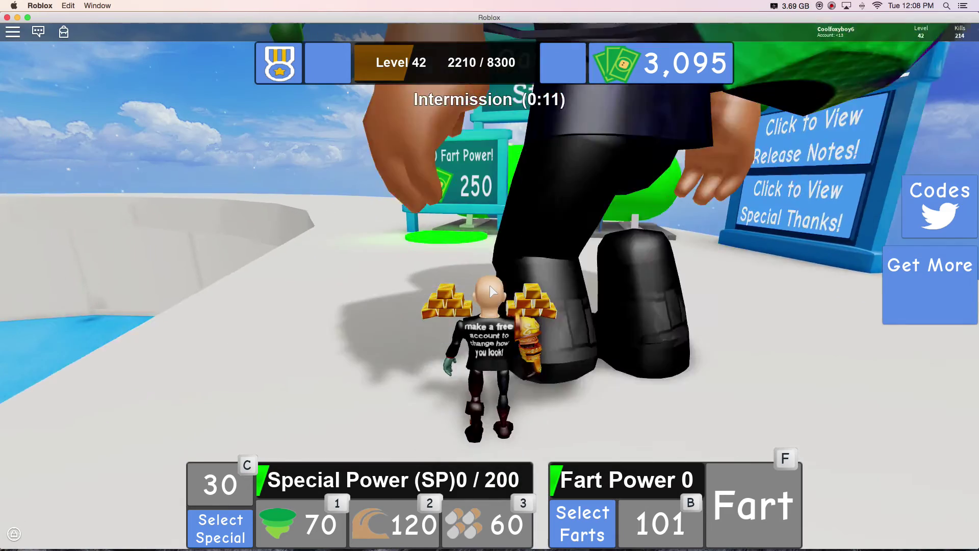
pyautogui.press('s')
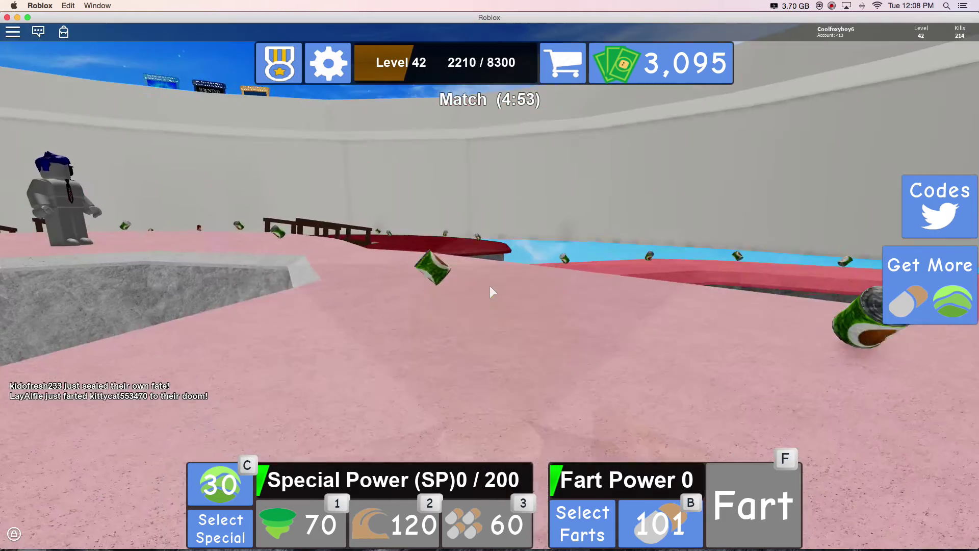
# - Collect beans around the Fart Attack arena and release repeated fart attacks
pyautogui.press('f')
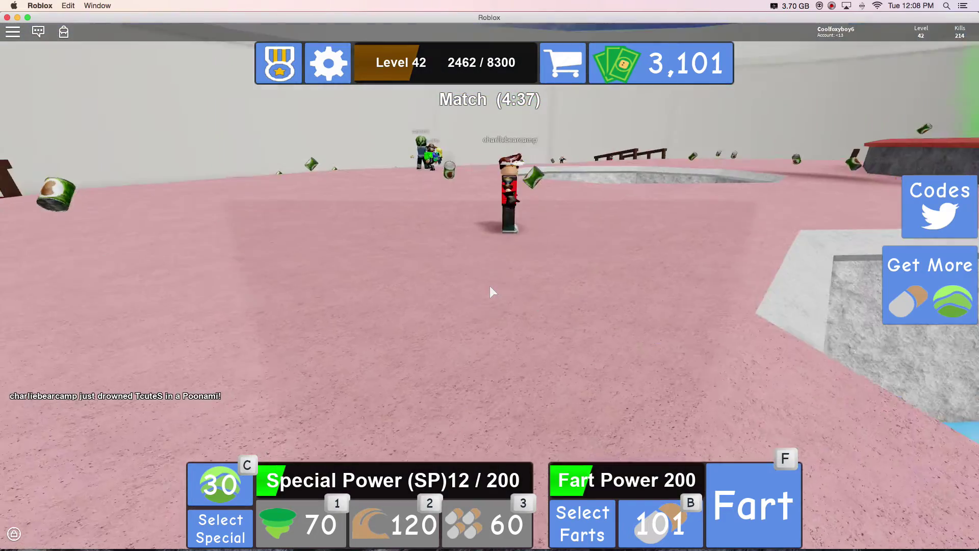
pyautogui.press('f')
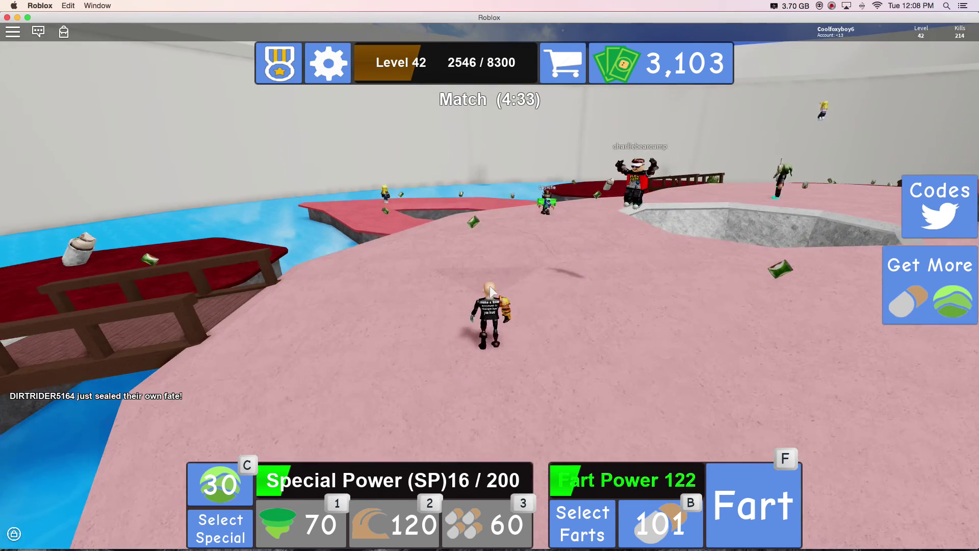
pyautogui.press('f')
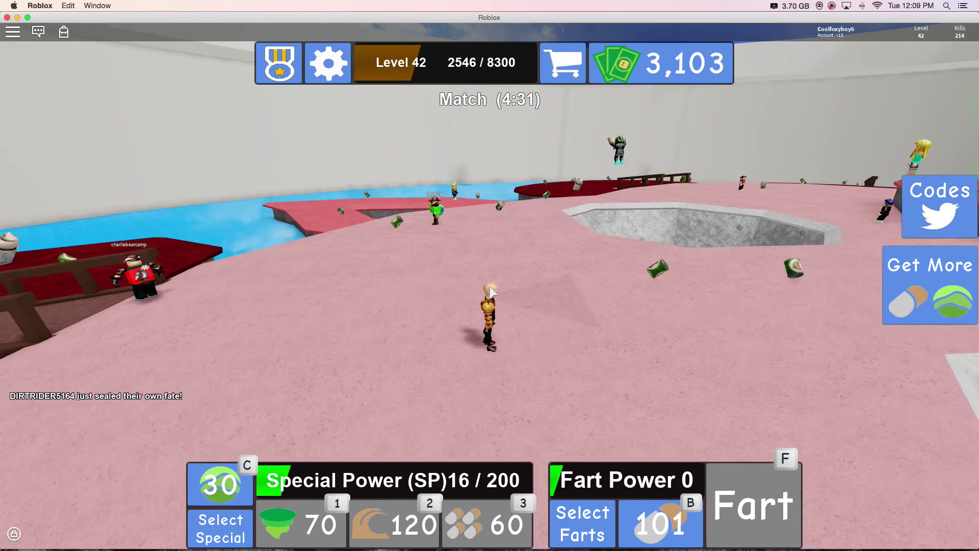
pyautogui.press('f')
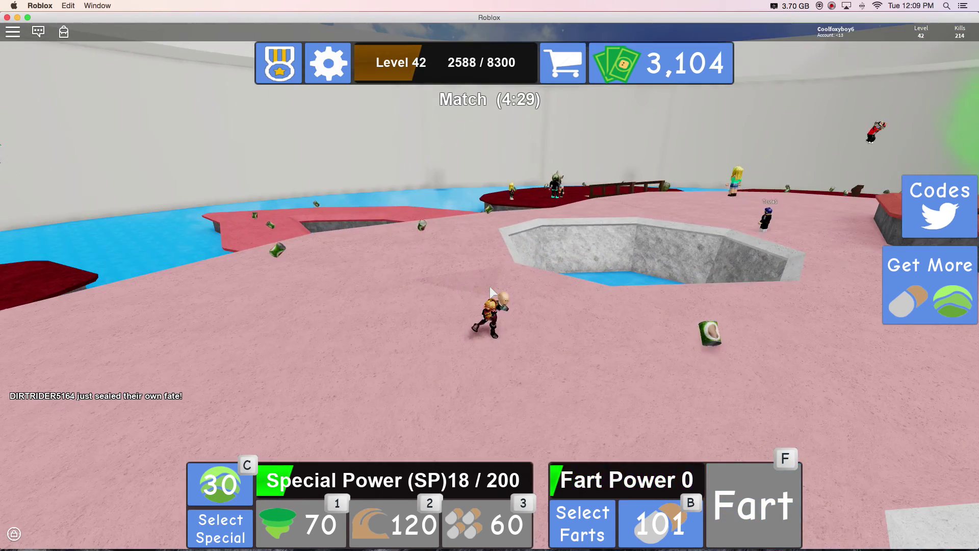
# - Gather more beans near the pool, fart again, then ask to leave the game
pyautogui.press('w')
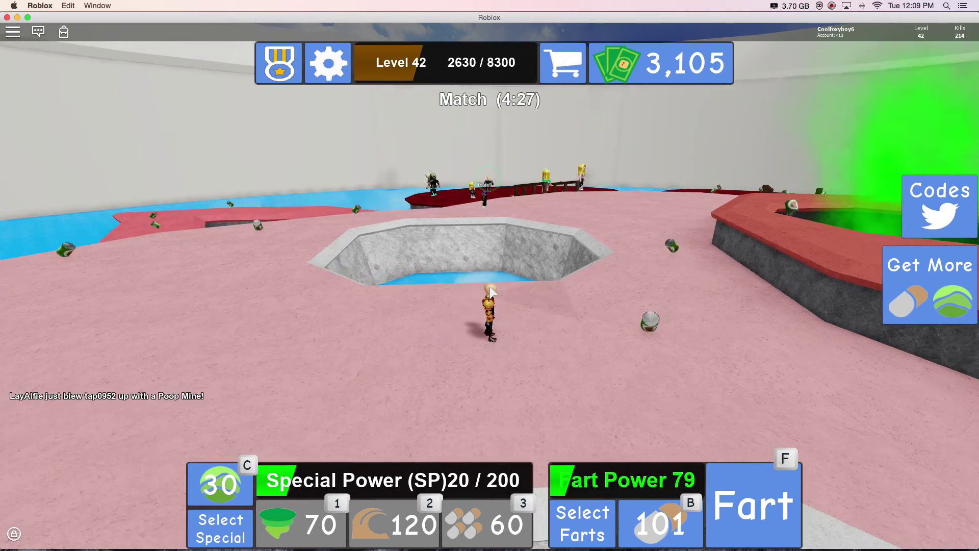
pyautogui.press('w')
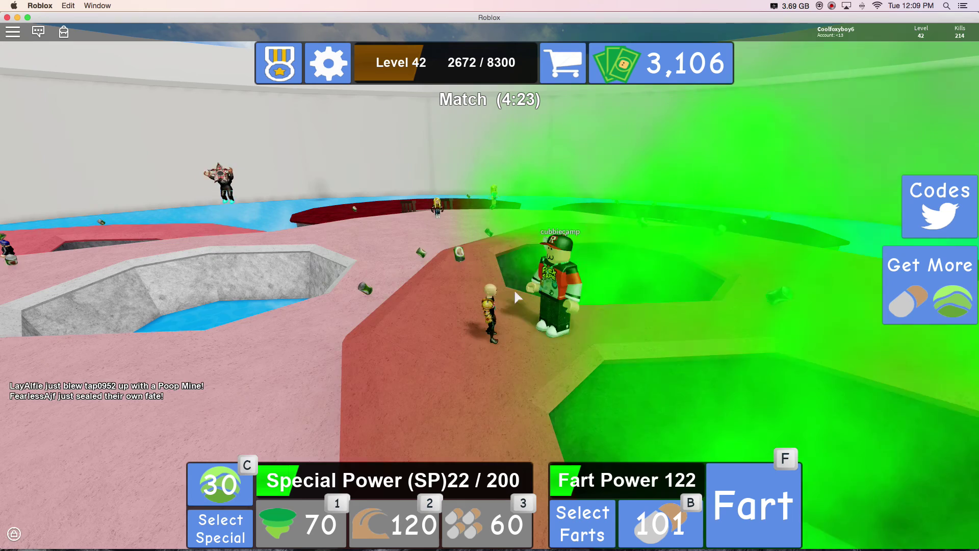
pyautogui.press('f')
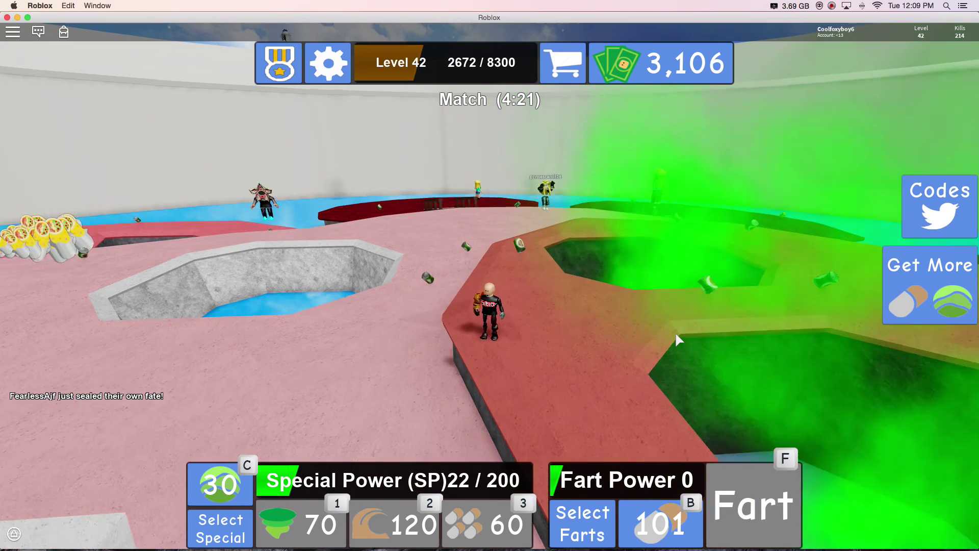
pyautogui.press('Escape')
pyautogui.press('l')
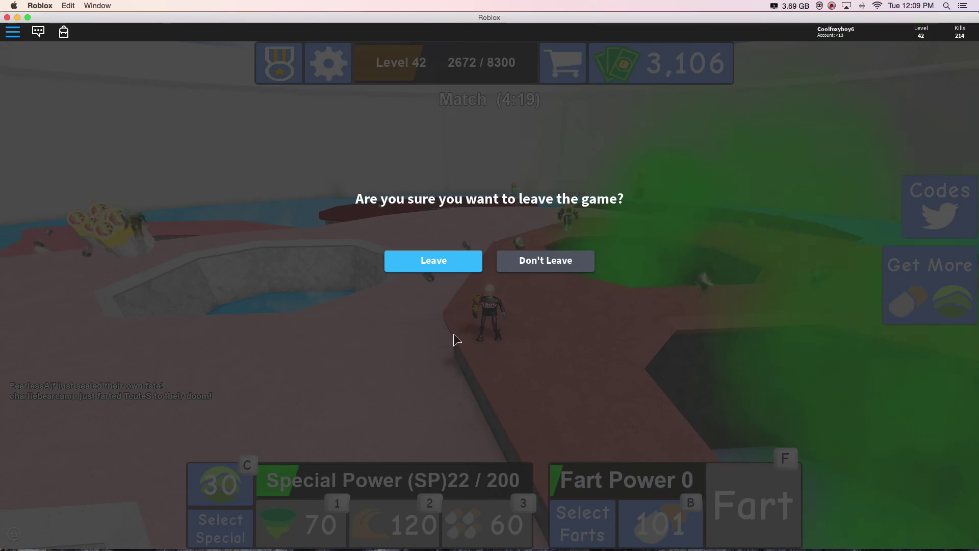
# - Confirm Leave to quit Roblox, then show the screen recorder's Stop option
pyautogui.click(458, 264)
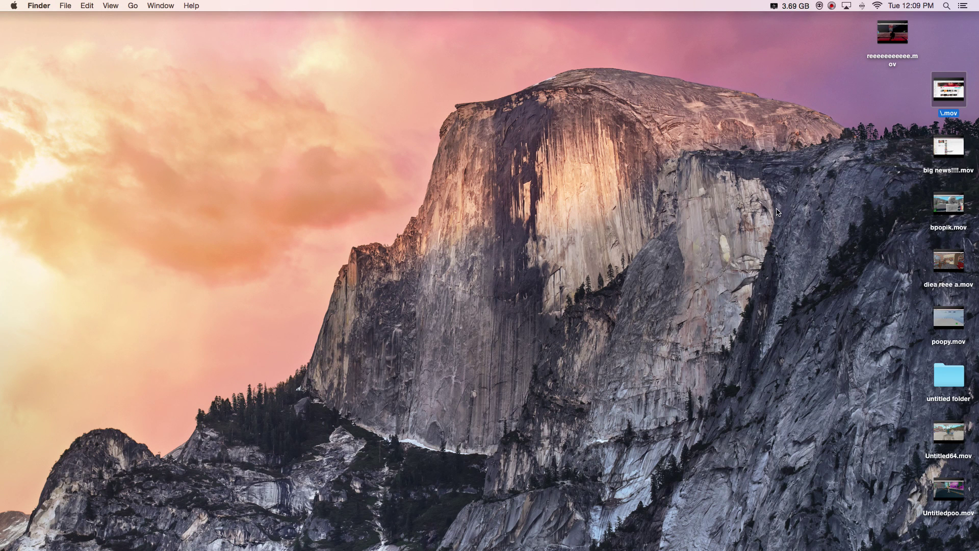
pyautogui.click(833, 6)
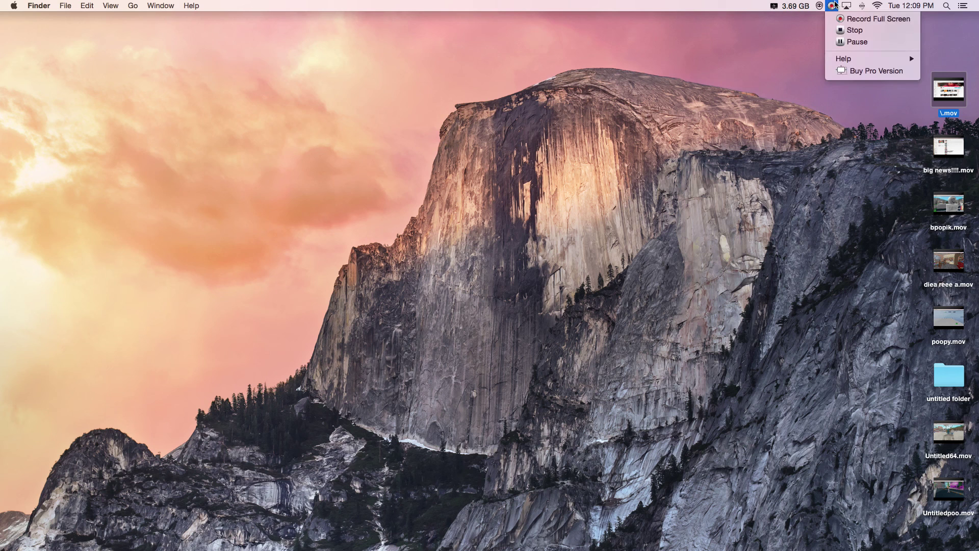